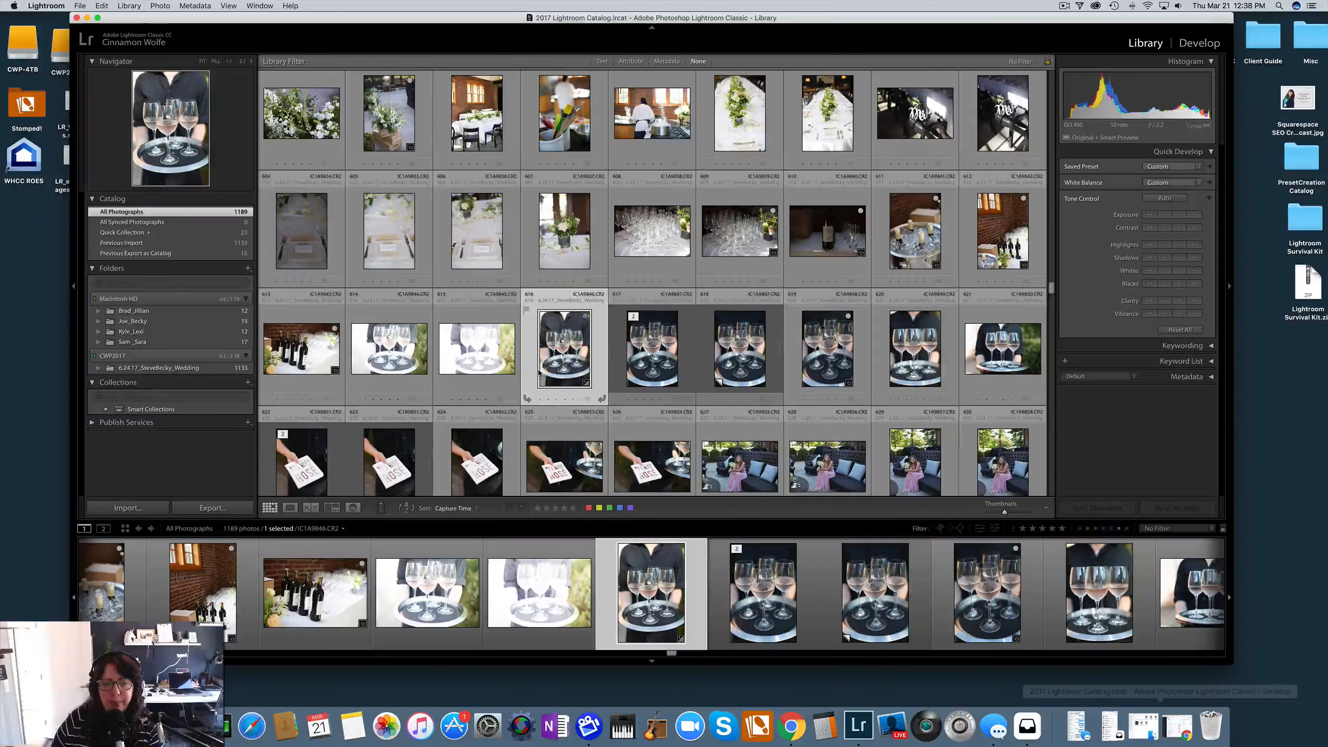
Open the horizontal photo of the hand holding napkins beside the glass tray, IC1A9853.CR2, in the Develop module.
{"action": "scroll", "coordinate": [539, 373], "scroll_direction": "down", "scroll_amount": 1}
{"action": "left_click", "coordinate": [557, 461]}
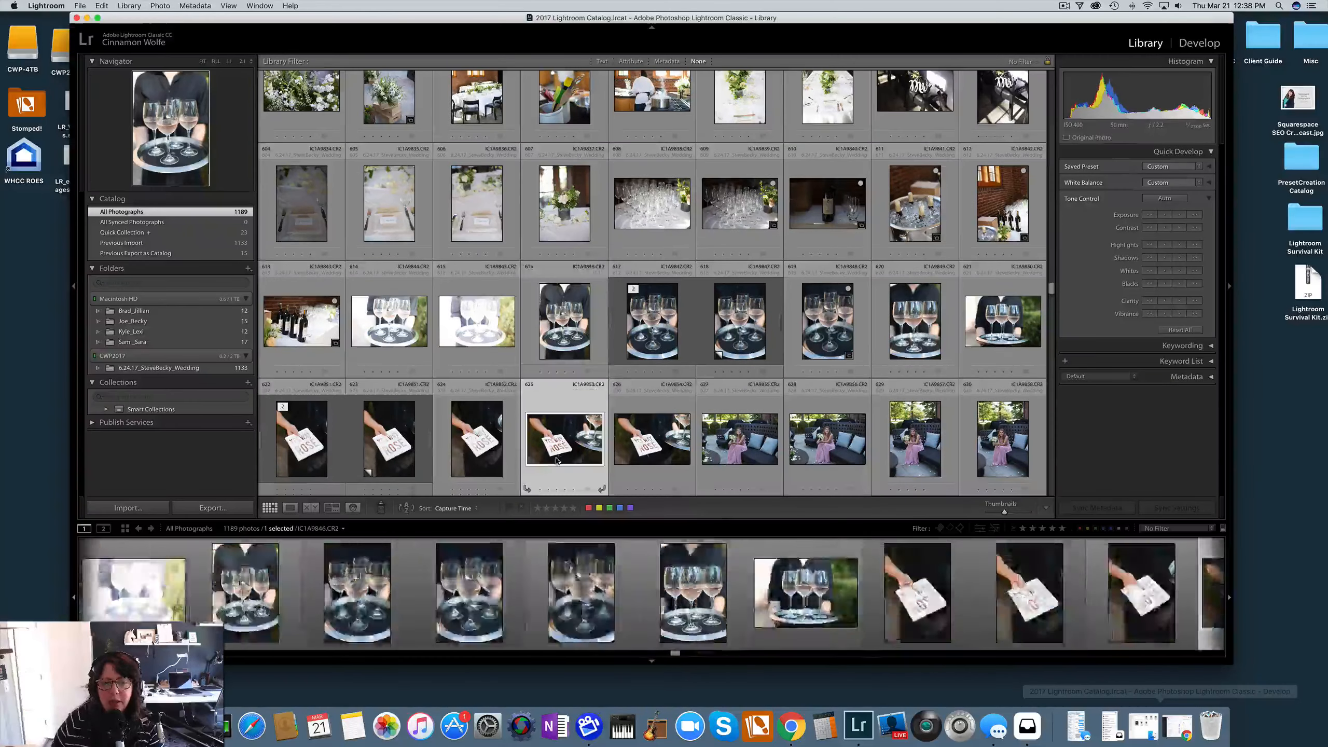
{"action": "left_click", "coordinate": [1200, 43]}
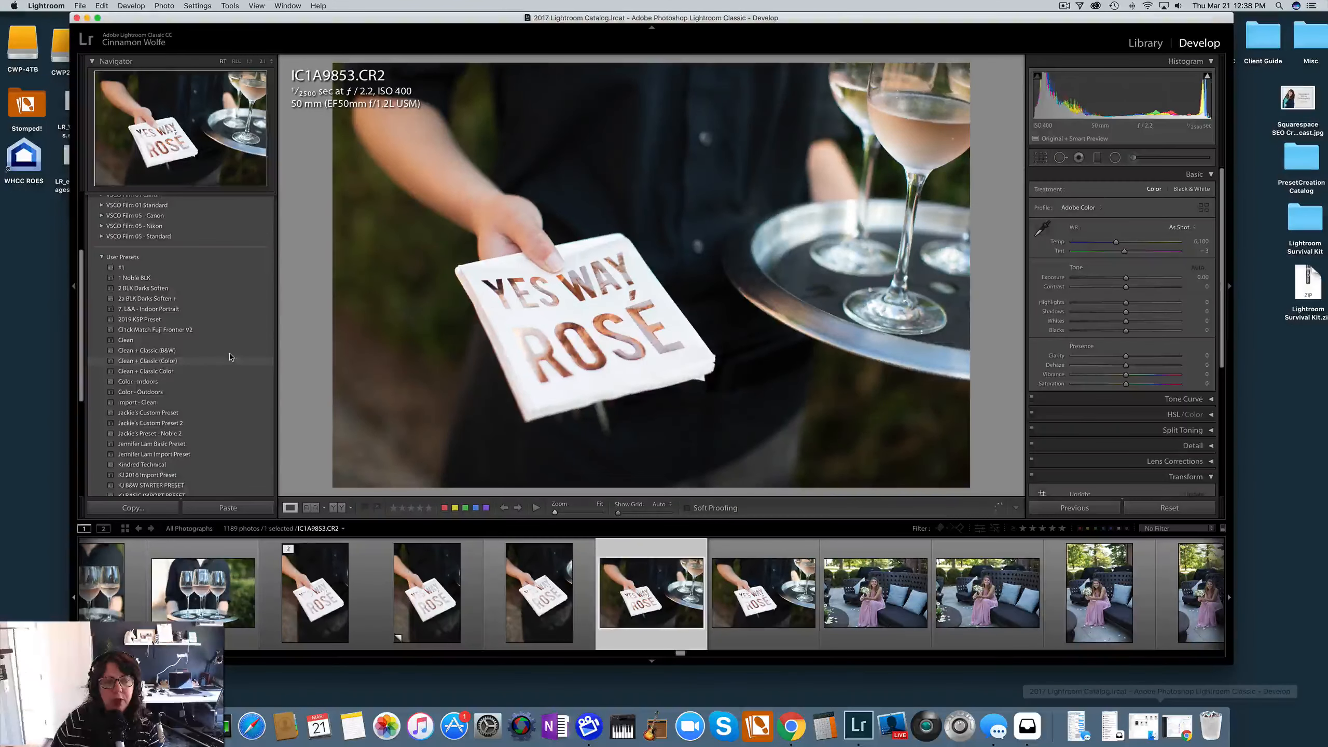
Look through the installed preset groups and the User Presets list in Develop.
{"action": "scroll", "coordinate": [231, 357], "scroll_direction": "up", "scroll_amount": 5}
{"action": "left_click", "coordinate": [94, 199]}
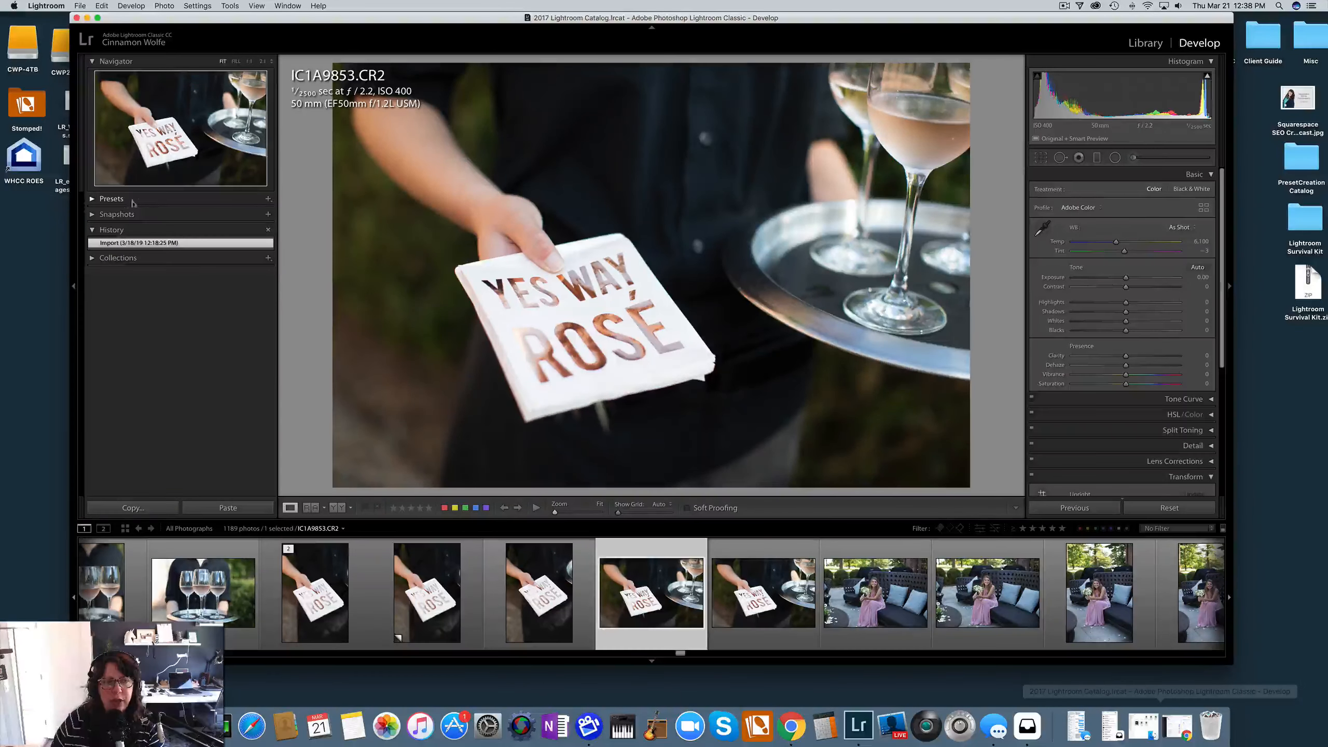
{"action": "left_click", "coordinate": [94, 200]}
{"action": "scroll", "coordinate": [174, 345], "scroll_direction": "down", "scroll_amount": 10}
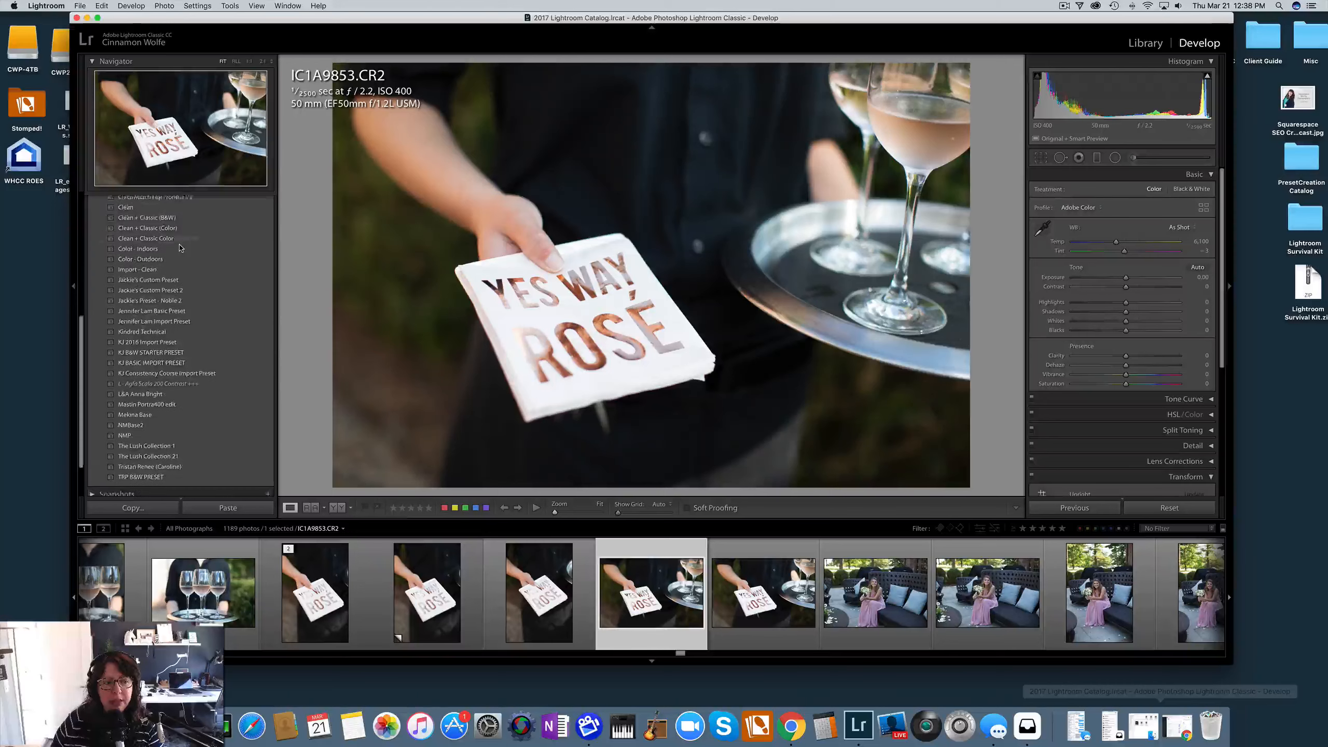
{"action": "scroll", "coordinate": [174, 346], "scroll_direction": "up", "scroll_amount": 10}
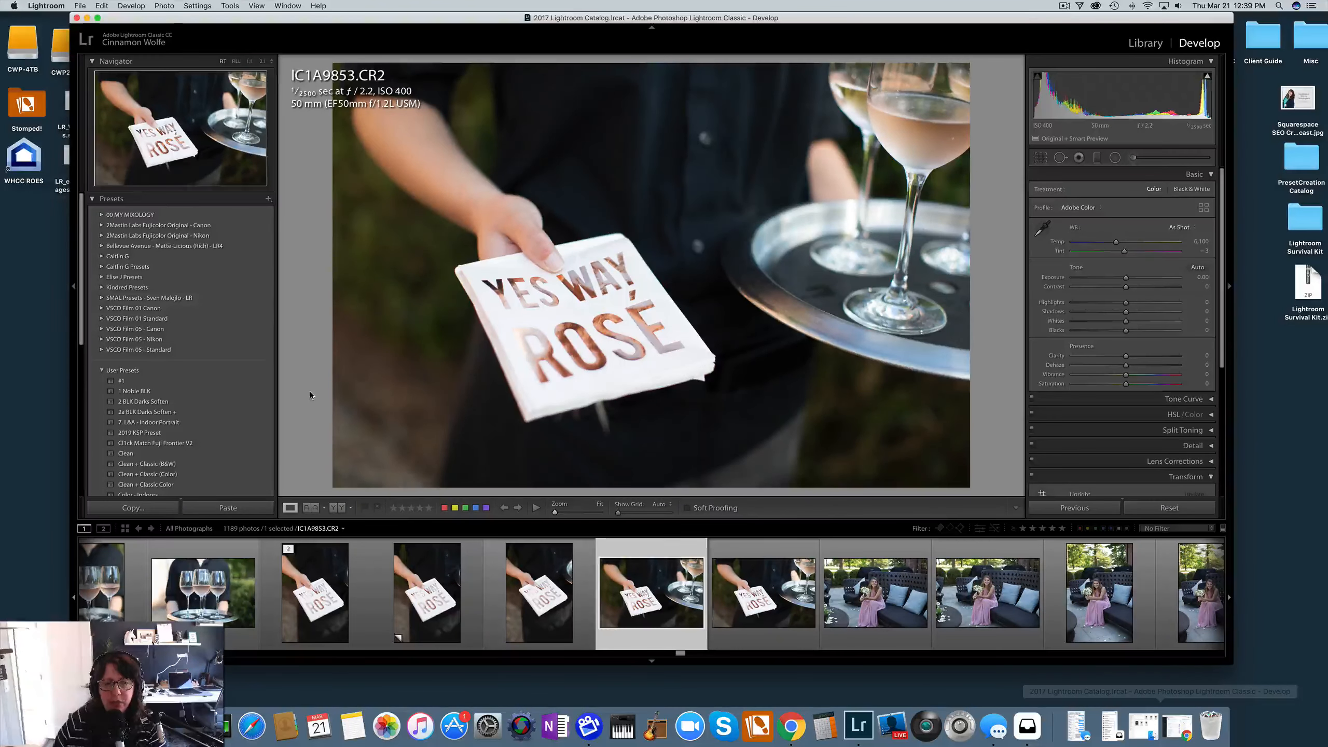
Review which preset groups are enabled under Manage Presets and save the selection without changing it.
{"action": "left_click", "coordinate": [269, 201]}
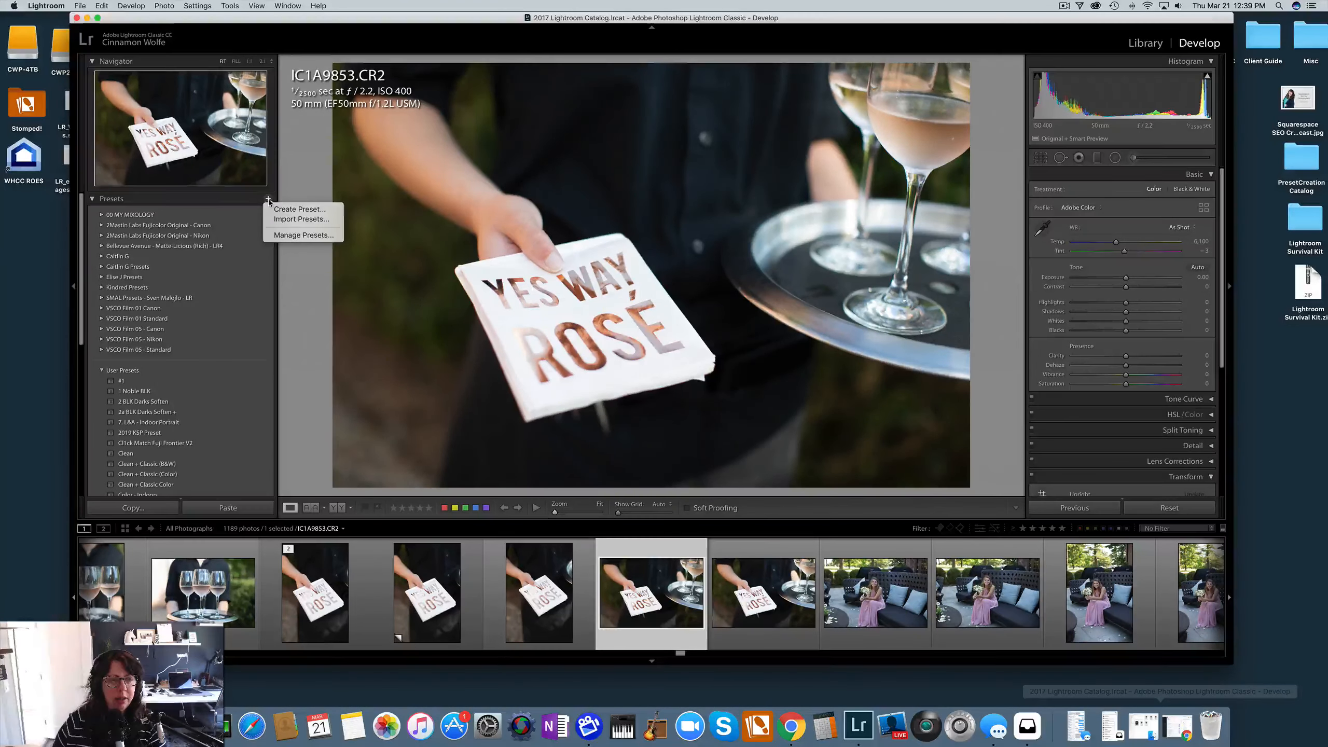
{"action": "left_click", "coordinate": [293, 236]}
{"action": "left_click_drag", "start_coordinate": [692, 129], "coordinate": [673, 121]}
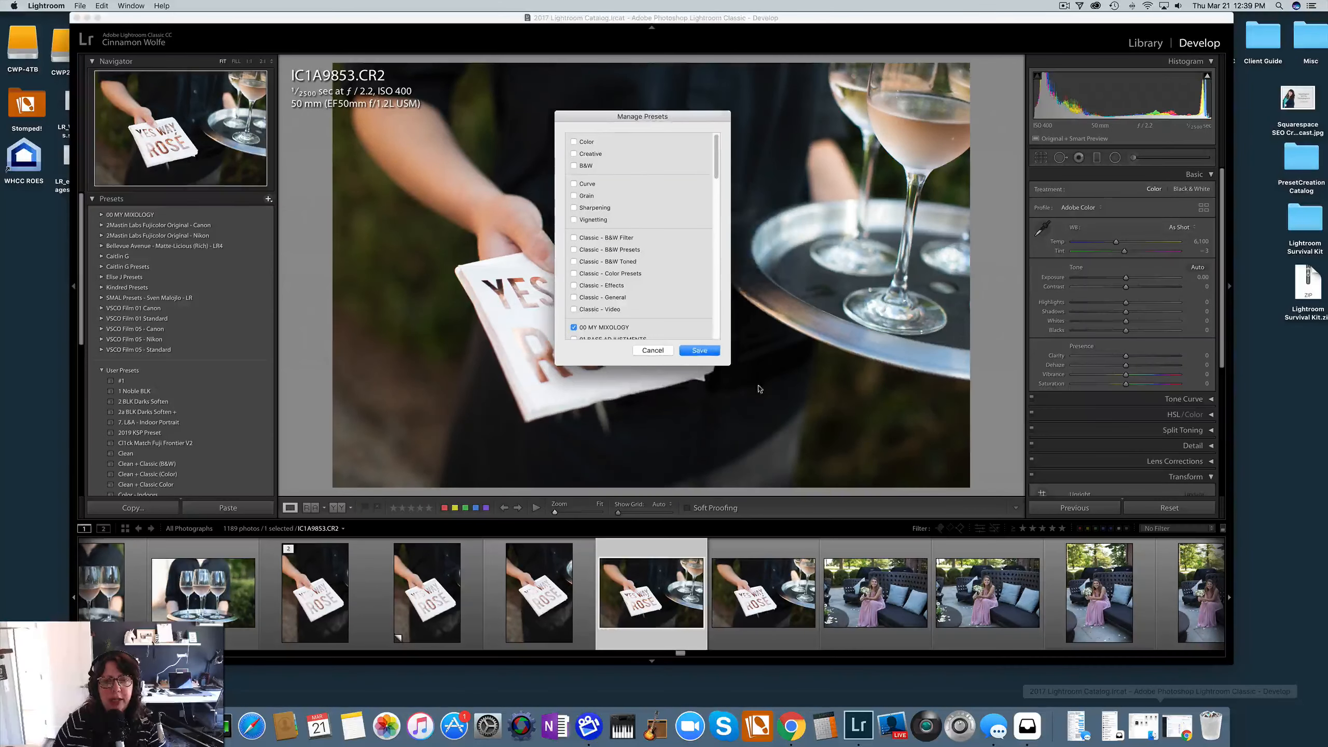
{"action": "scroll", "coordinate": [680, 250], "scroll_direction": "down", "scroll_amount": 15}
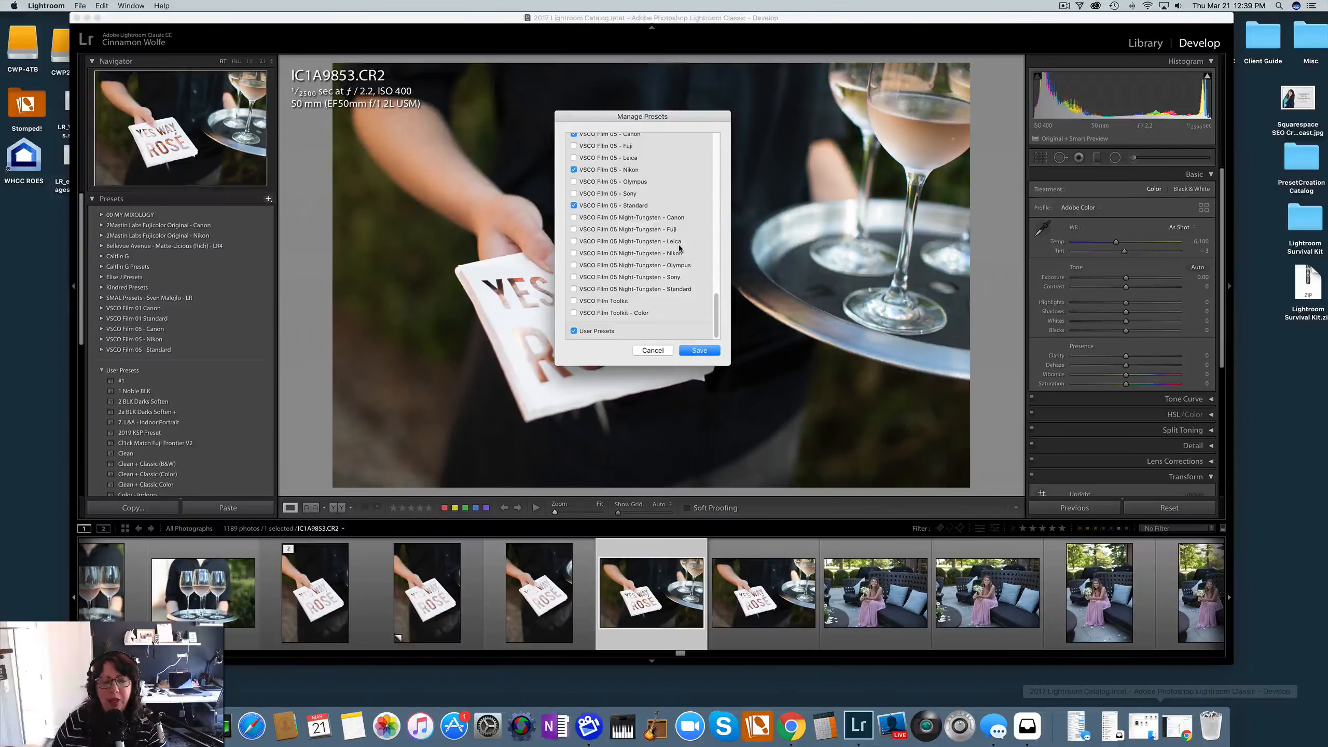
{"action": "scroll", "coordinate": [678, 246], "scroll_direction": "up", "scroll_amount": 10}
{"action": "scroll", "coordinate": [642, 211], "scroll_direction": "up", "scroll_amount": 5}
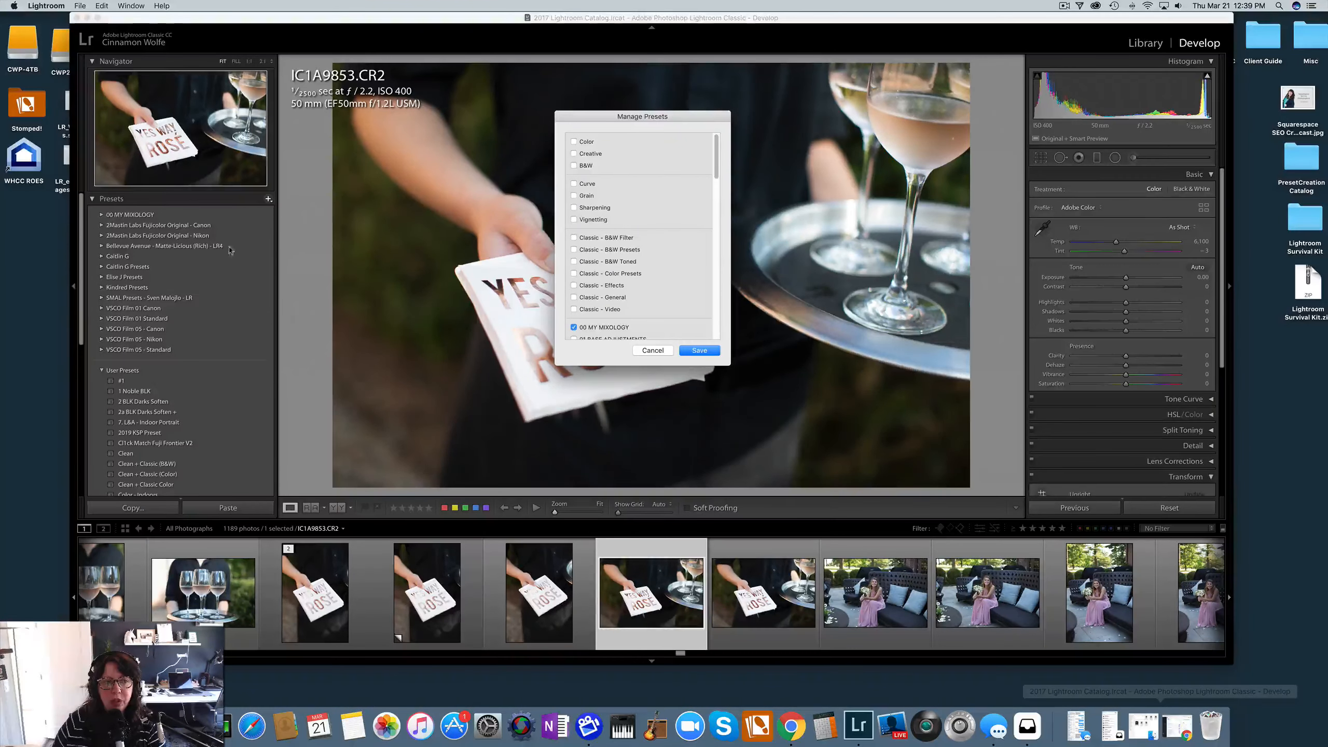
{"action": "scroll", "coordinate": [675, 275], "scroll_direction": "down", "scroll_amount": 10}
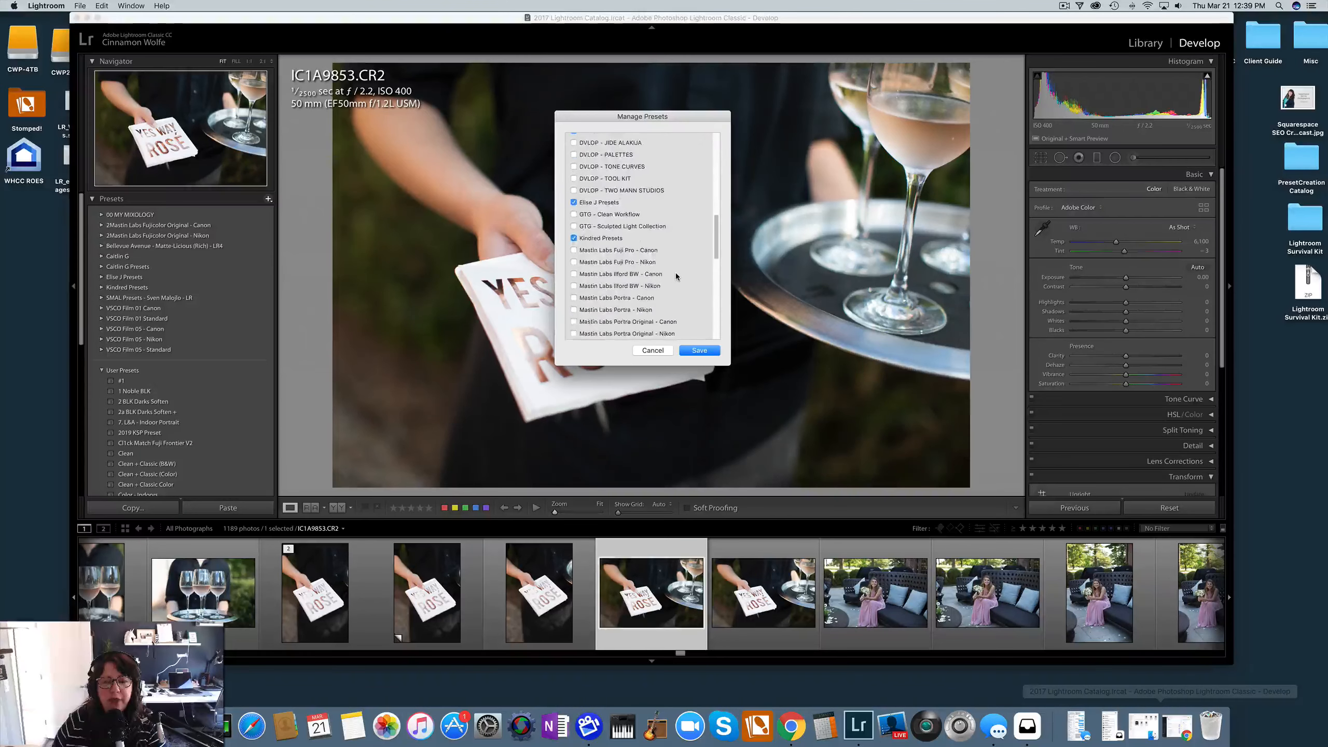
{"action": "scroll", "coordinate": [676, 276], "scroll_direction": "down", "scroll_amount": 5}
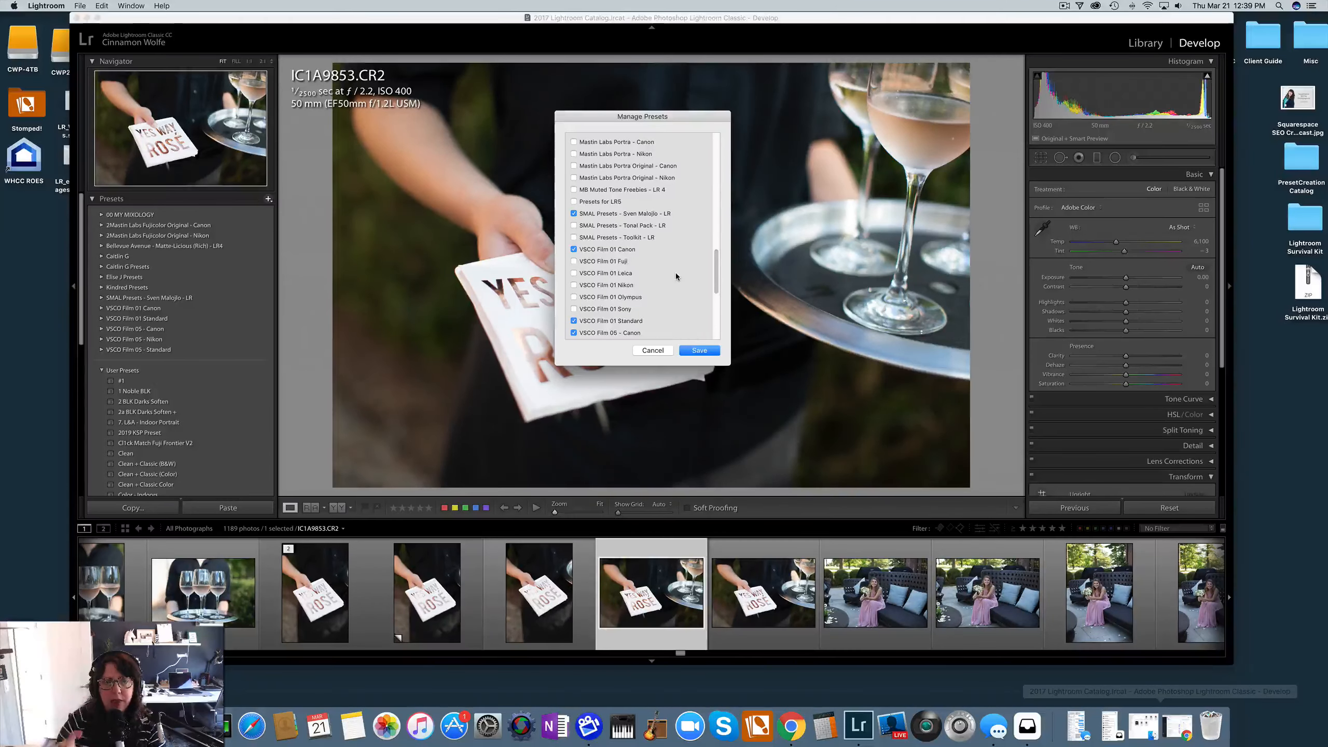
{"action": "left_click", "coordinate": [700, 350]}
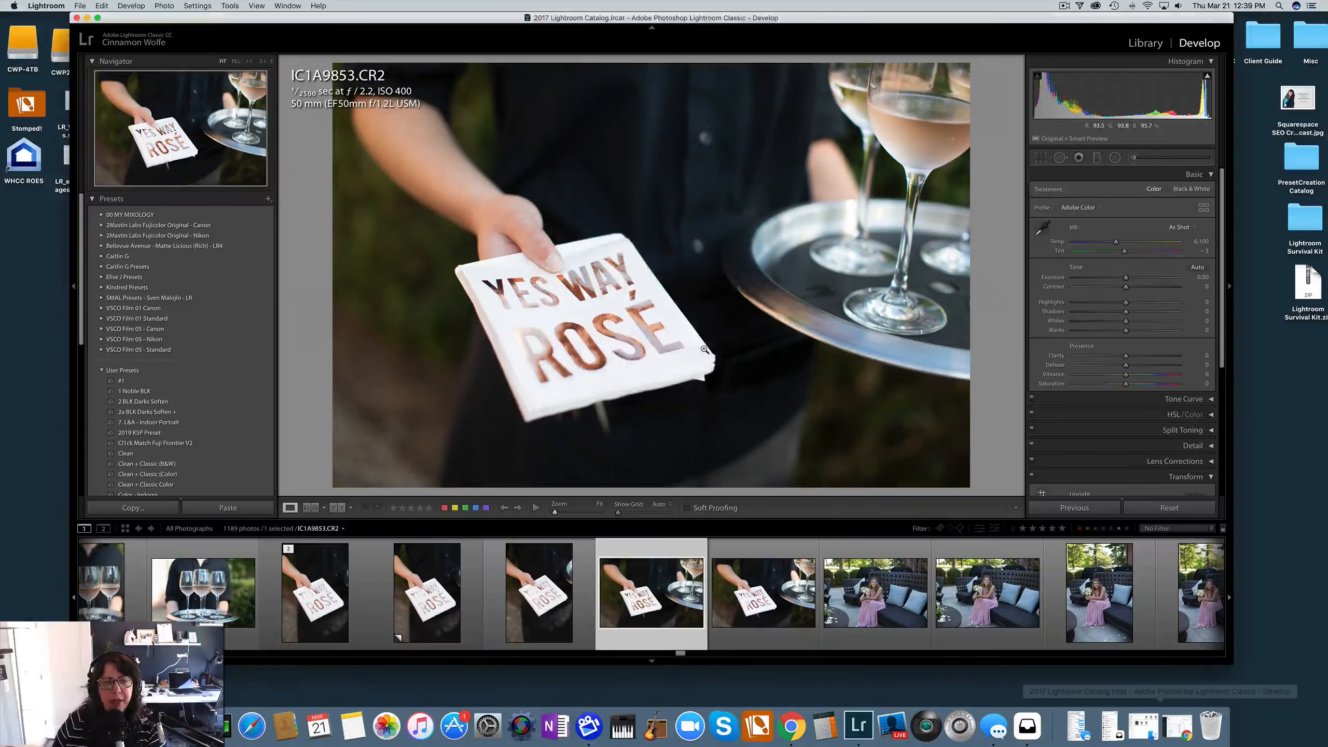
View the preset files offered for import and leave the file browser without importing any.
{"action": "left_click", "coordinate": [268, 200]}
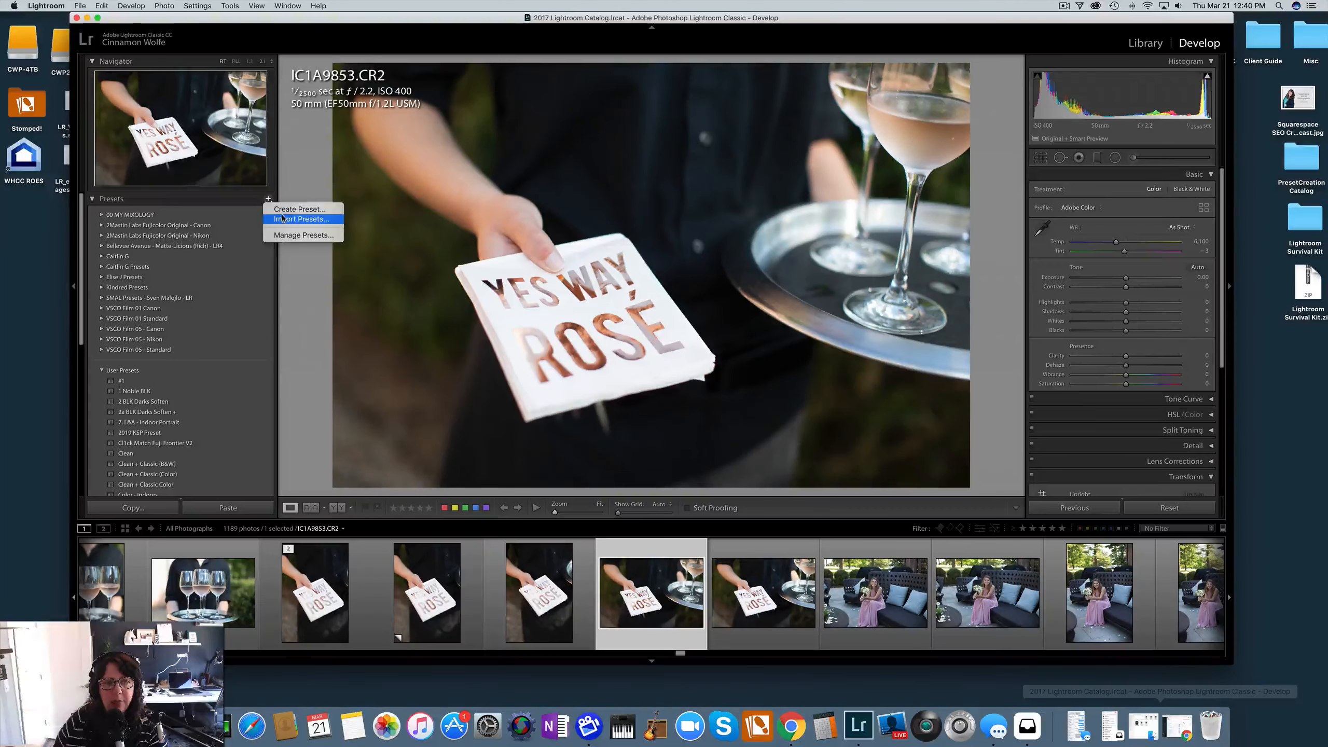
{"action": "left_click", "coordinate": [282, 219]}
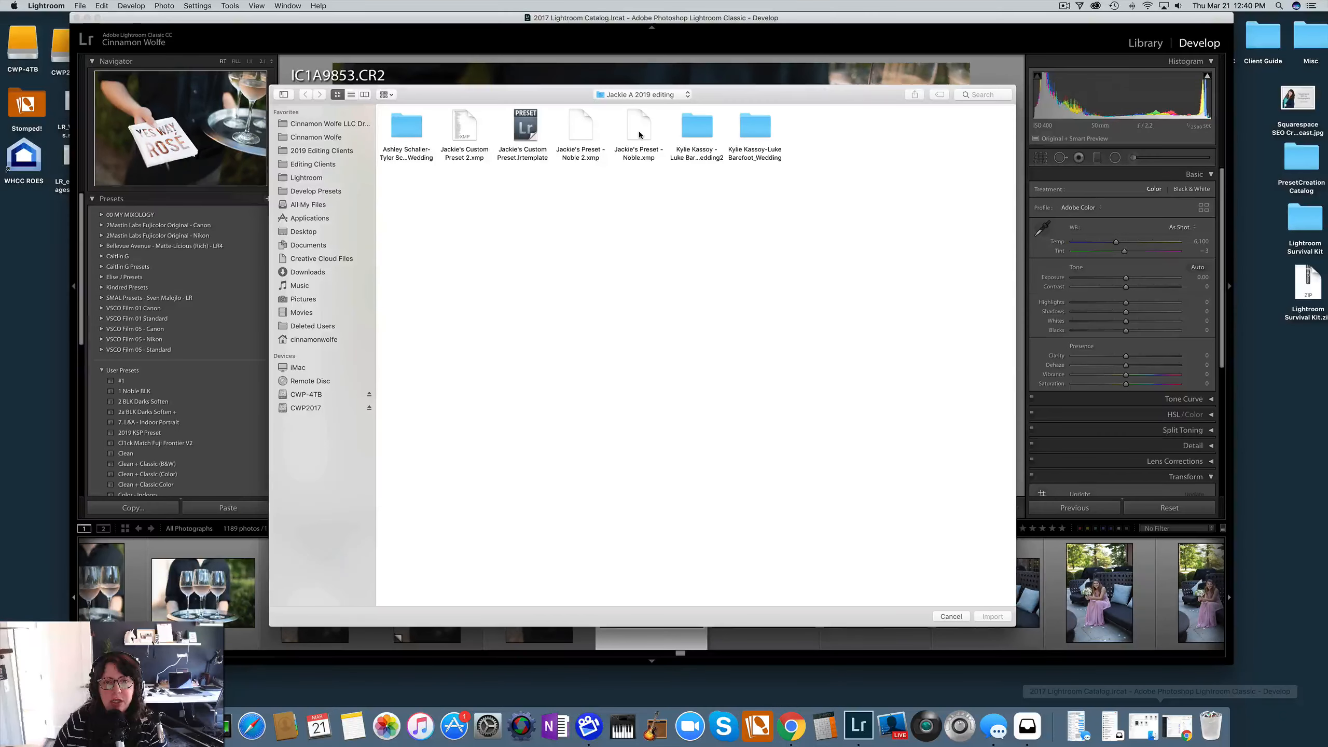
{"action": "left_click", "coordinate": [967, 618]}
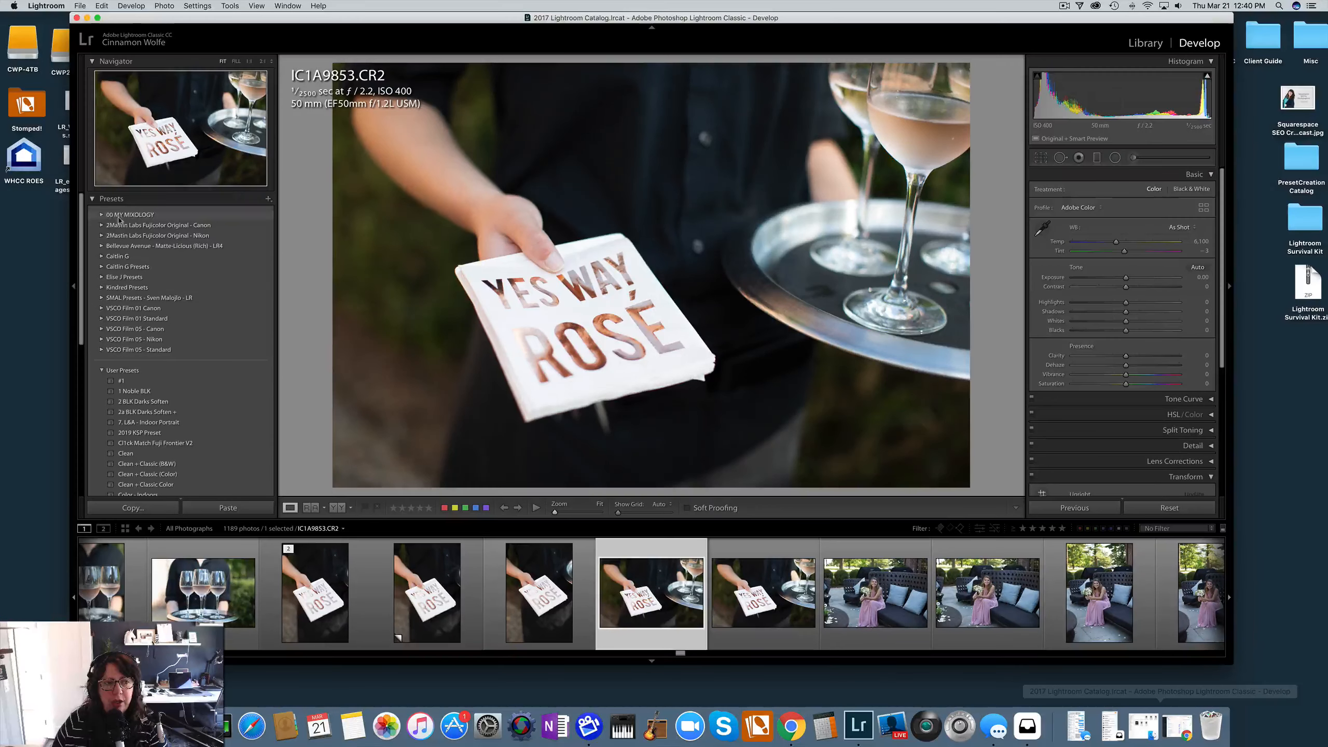
Examine the individual presets listed under User Presets and return to the start of the preset list.
{"action": "scroll", "coordinate": [137, 392], "scroll_direction": "down", "scroll_amount": 4}
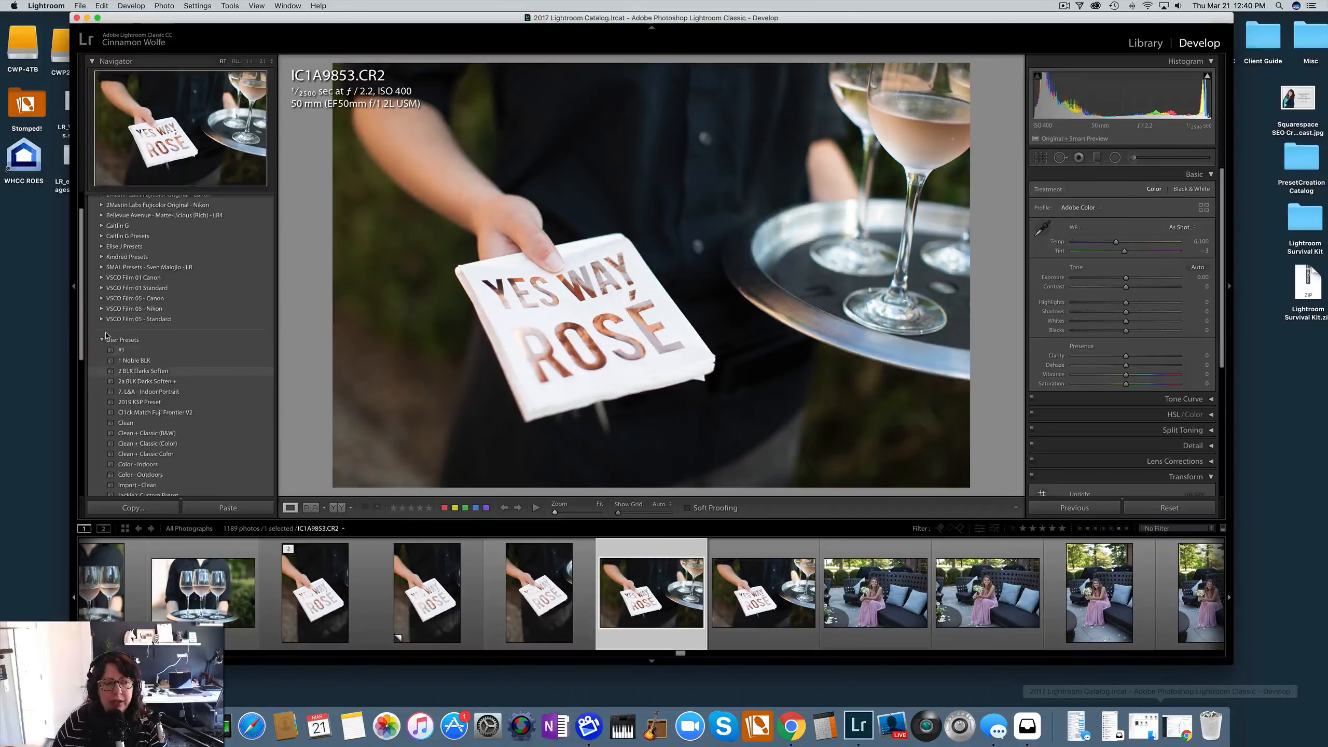
{"action": "scroll", "coordinate": [131, 354], "scroll_direction": "down", "scroll_amount": 1}
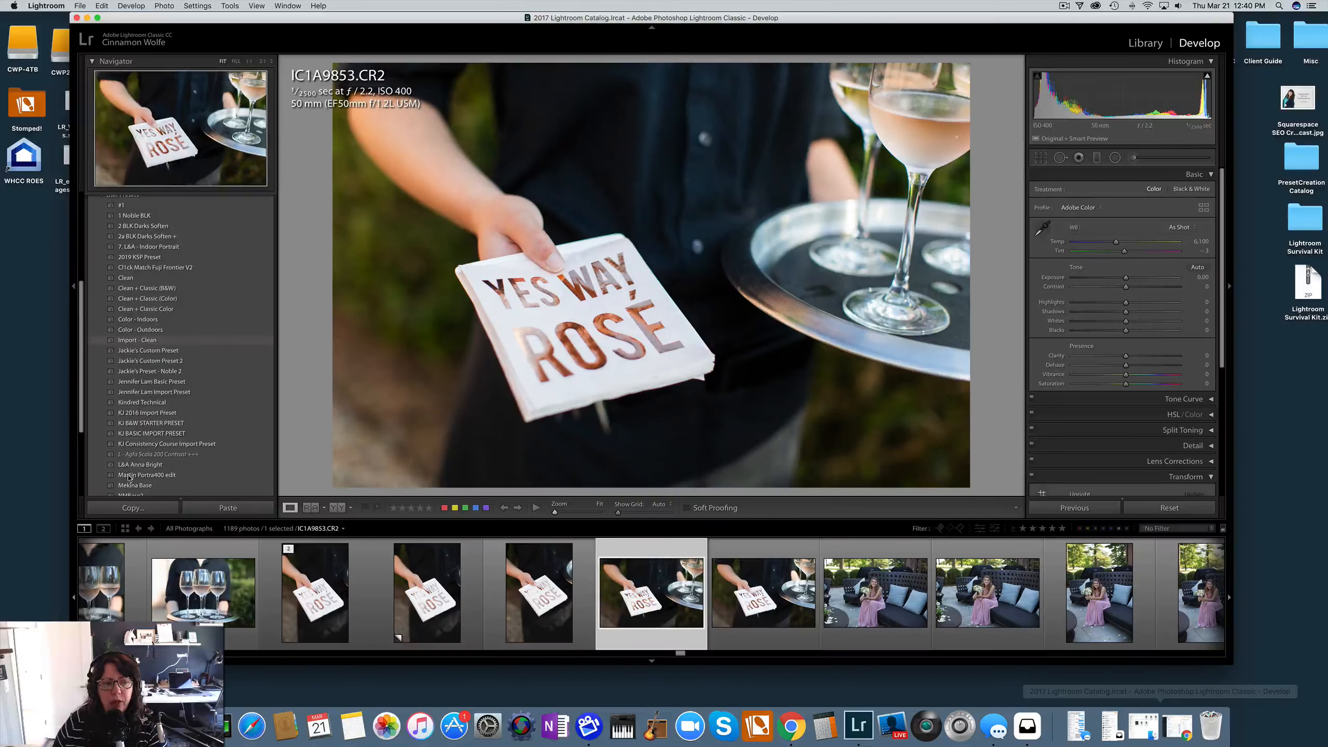
{"action": "scroll", "coordinate": [130, 327], "scroll_direction": "down", "scroll_amount": 2}
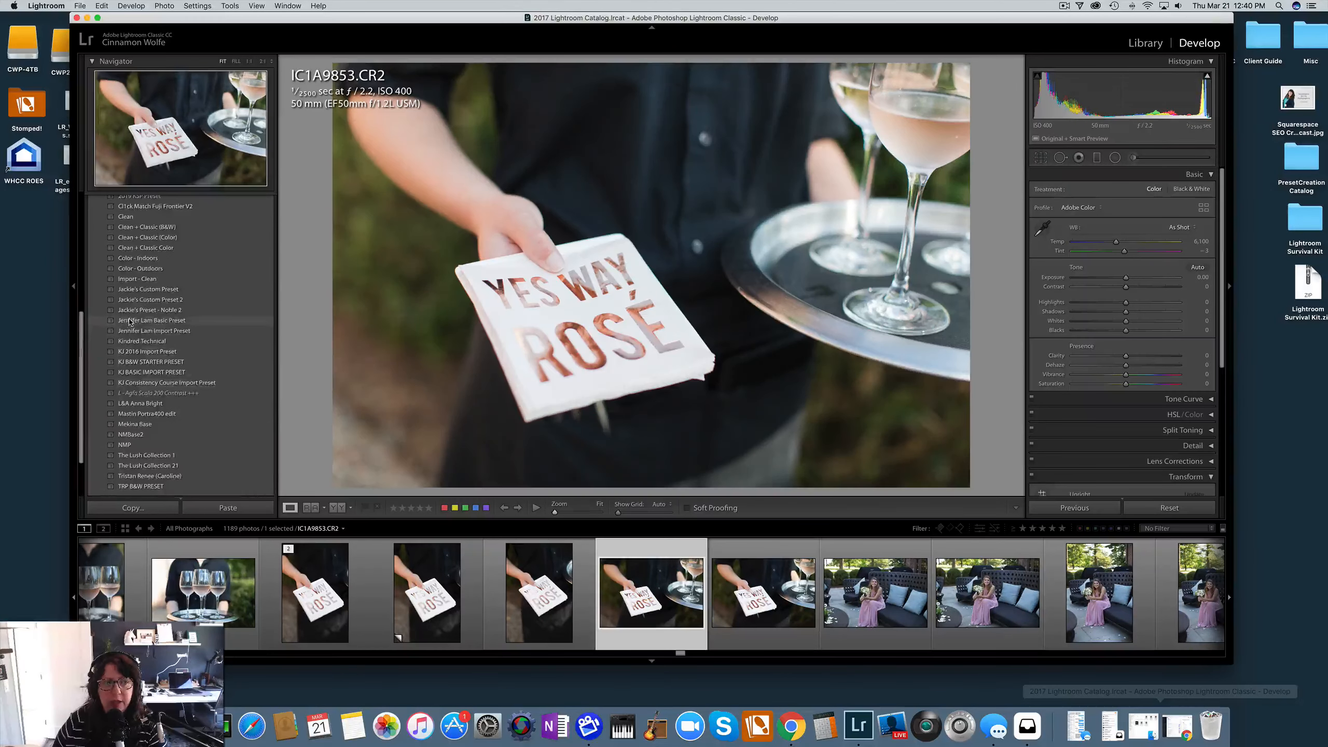
{"action": "scroll", "coordinate": [210, 293], "scroll_direction": "up", "scroll_amount": 7}
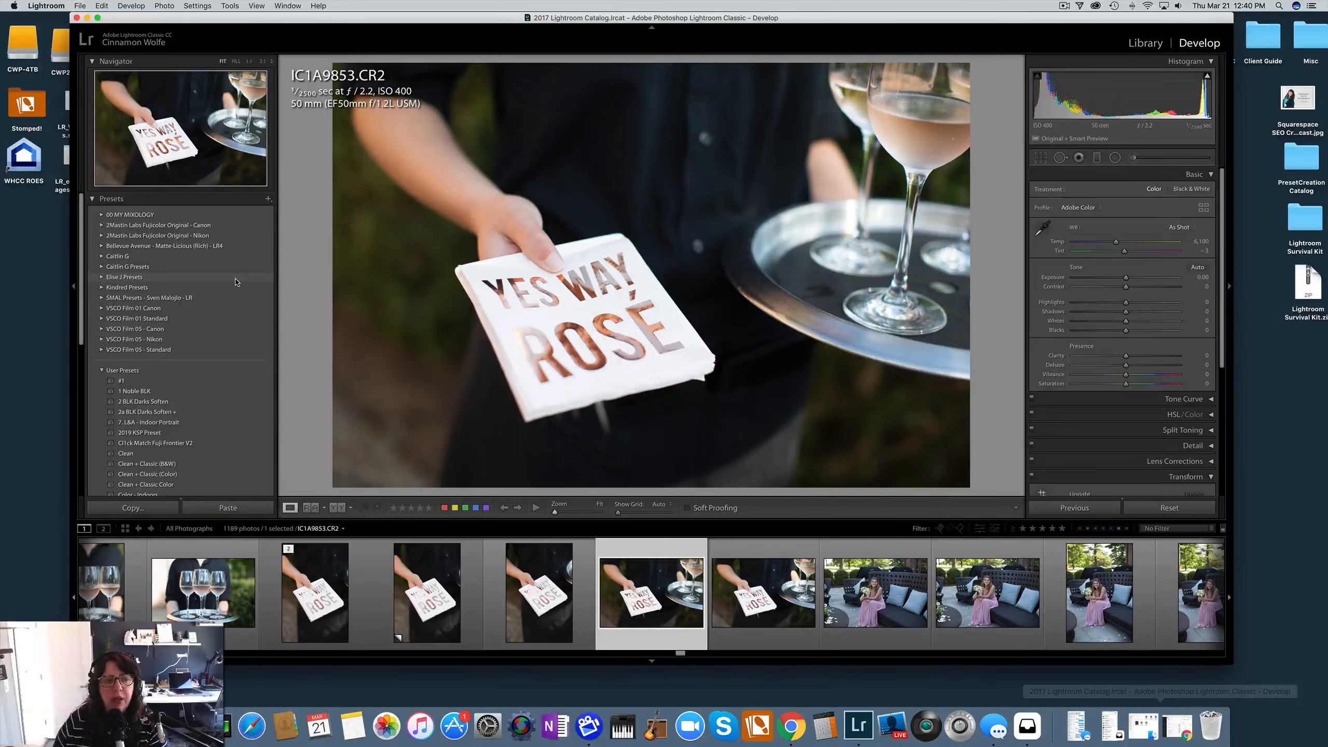
Expand the Bellevue Avenue - Matte-Licious (Rich) - LR4 group and show its B&W Matte - LR4 preset file in Finder.
{"action": "right_click", "coordinate": [163, 248]}
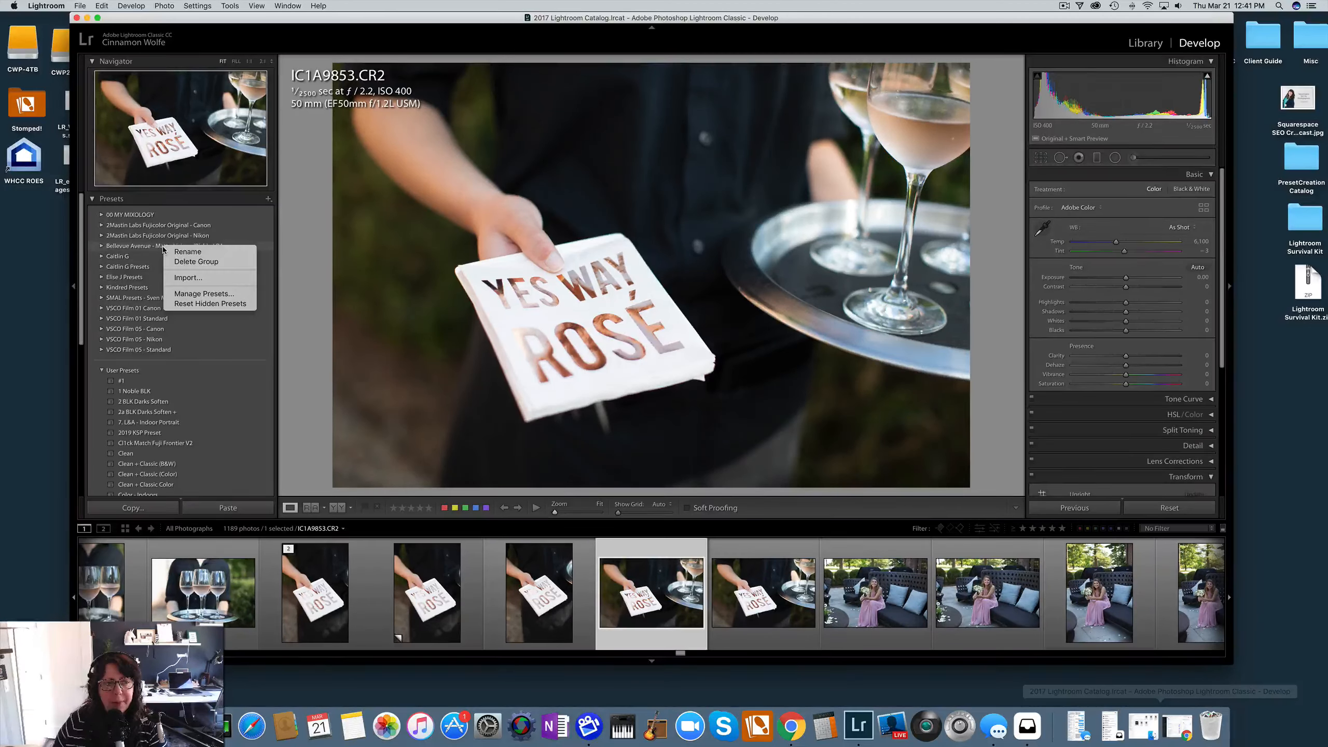
{"action": "left_click", "coordinate": [99, 248]}
{"action": "left_click", "coordinate": [102, 246]}
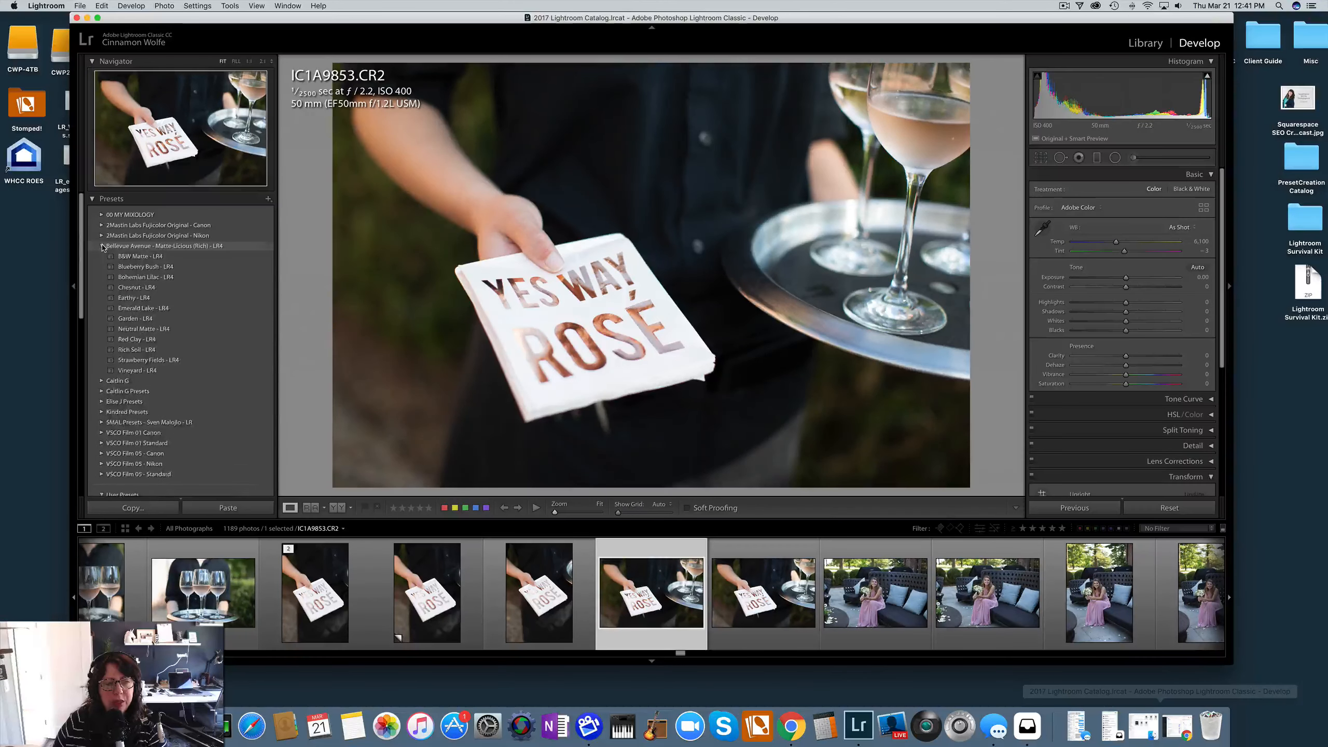
{"action": "right_click", "coordinate": [132, 256]}
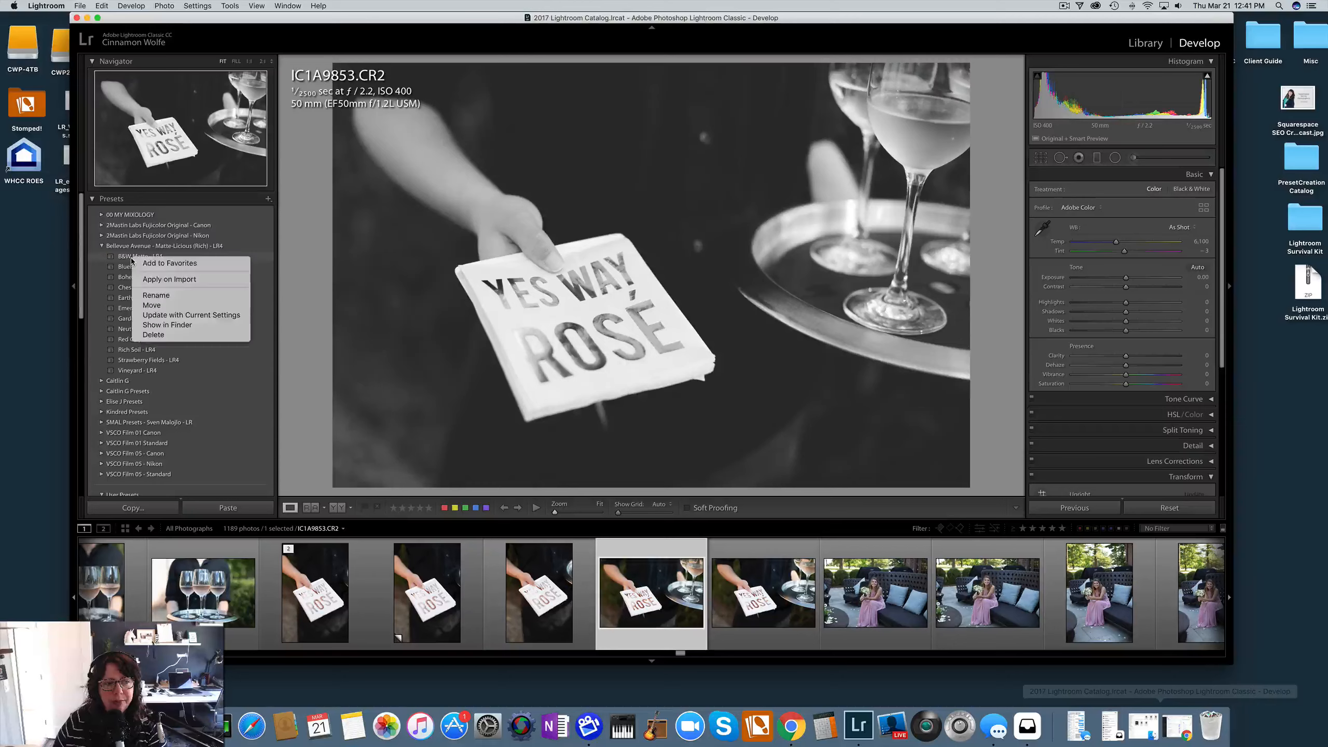
{"action": "left_click", "coordinate": [158, 328]}
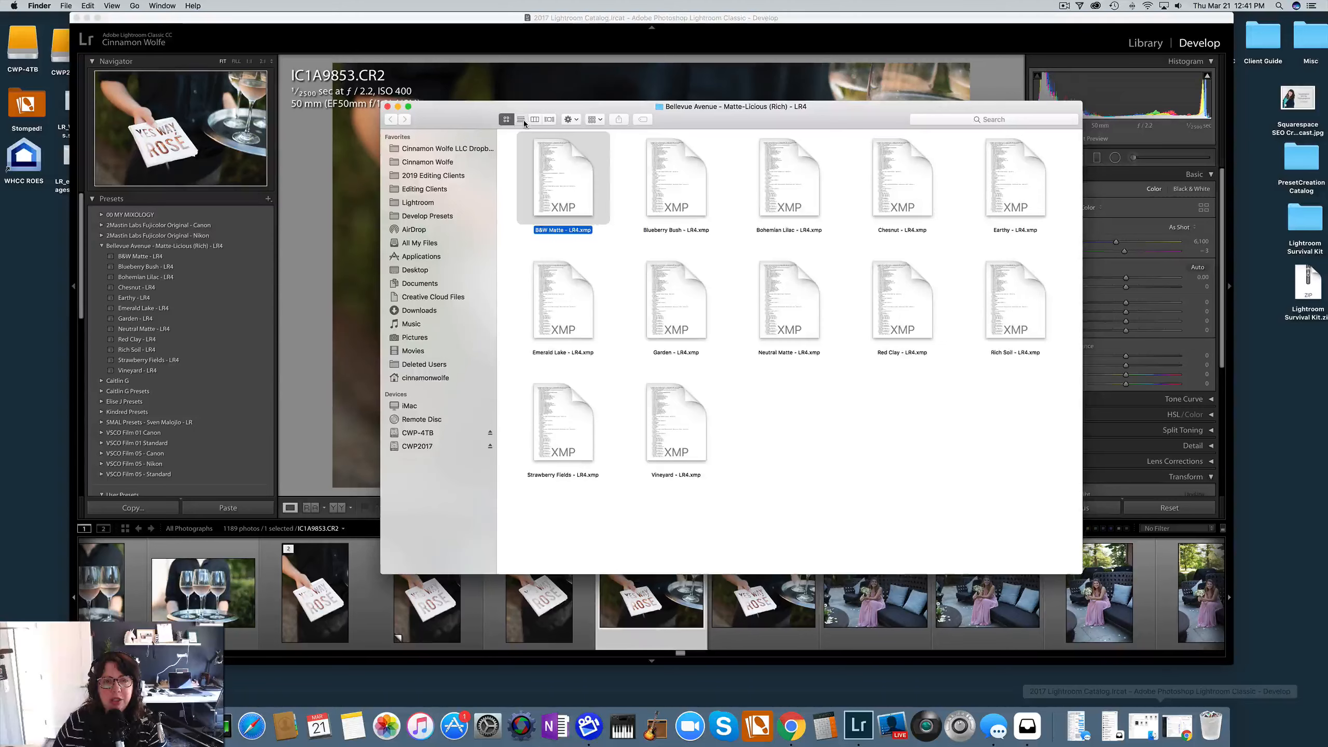
Examine the preset file's folder path in column view, close Finder, and collapse the Bellevue Avenue preset group.
{"action": "left_click", "coordinate": [522, 121]}
{"action": "left_click", "coordinate": [530, 121]}
{"action": "key", "text": "Right"}
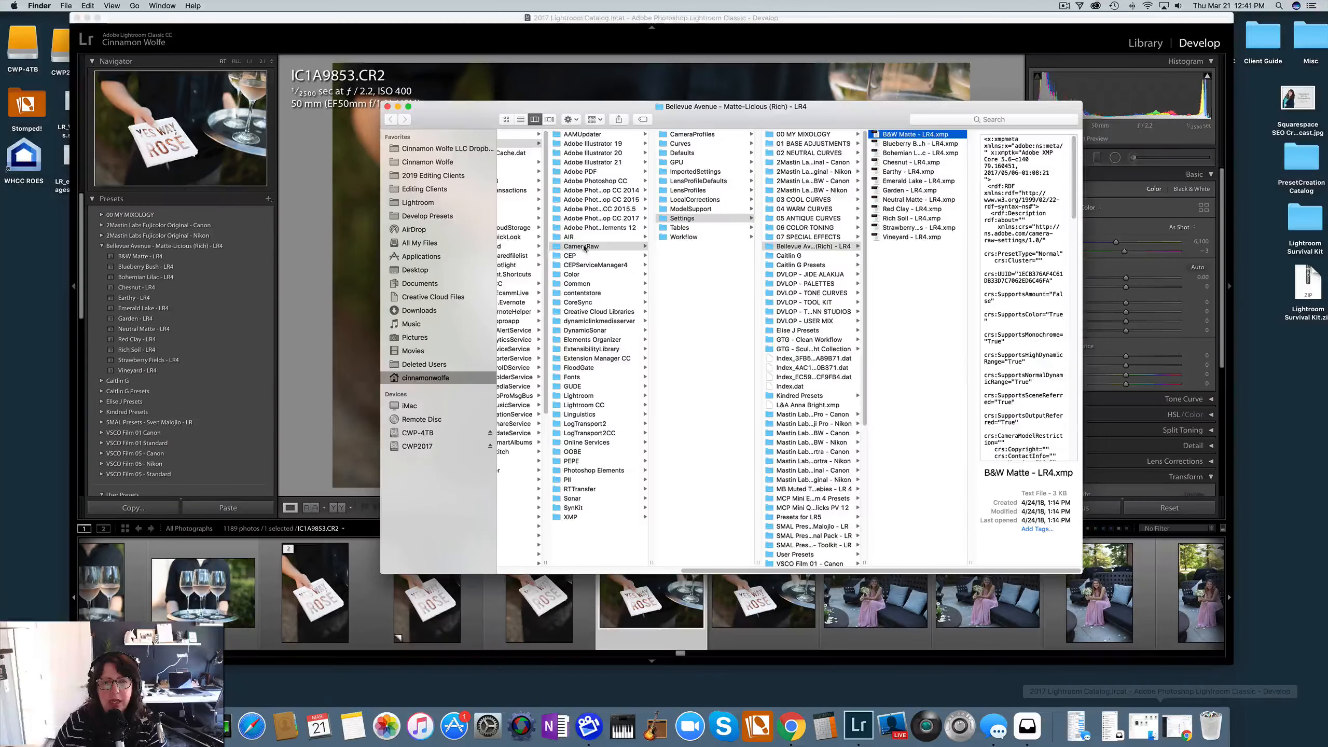
{"action": "left_click_drag", "start_coordinate": [694, 573], "coordinate": [540, 573]}
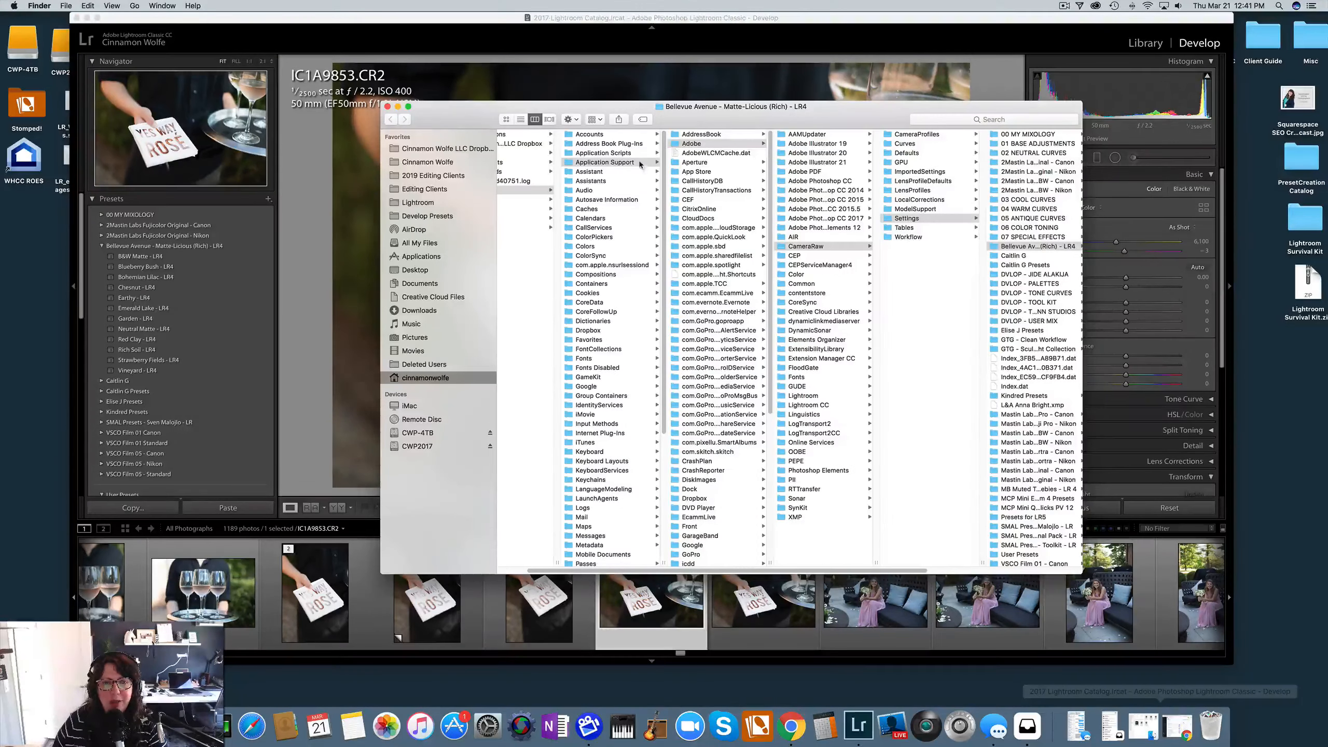
{"action": "scroll", "coordinate": [617, 419], "scroll_direction": "left", "scroll_amount": 3}
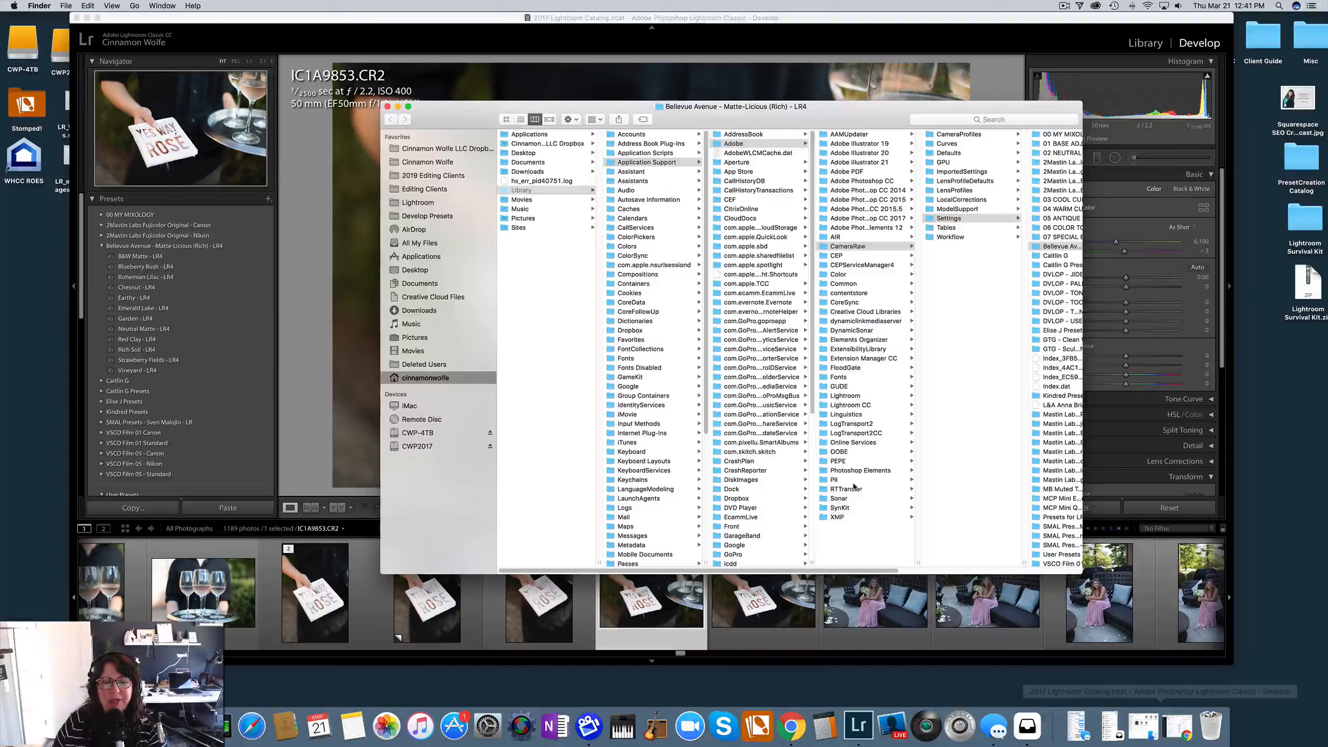
{"action": "scroll", "coordinate": [888, 418], "scroll_direction": "right", "scroll_amount": 6}
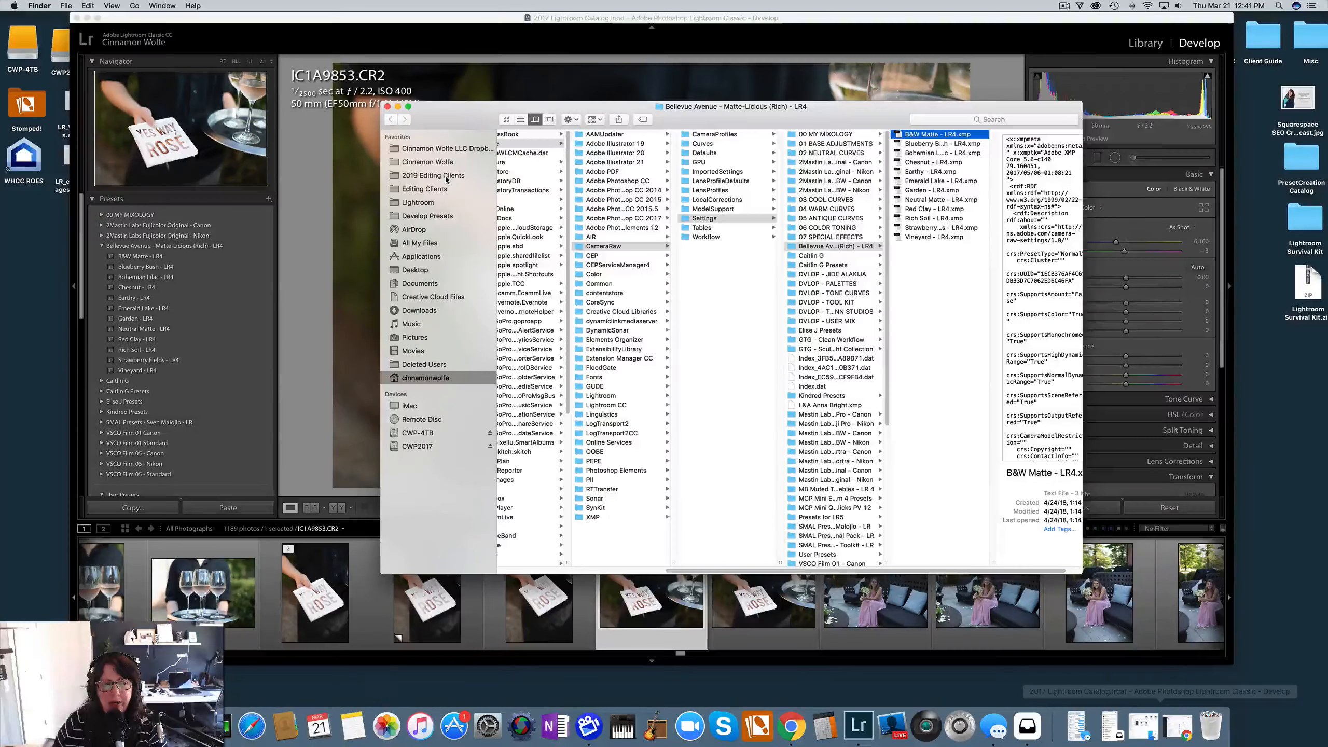
{"action": "left_click", "coordinate": [387, 107]}
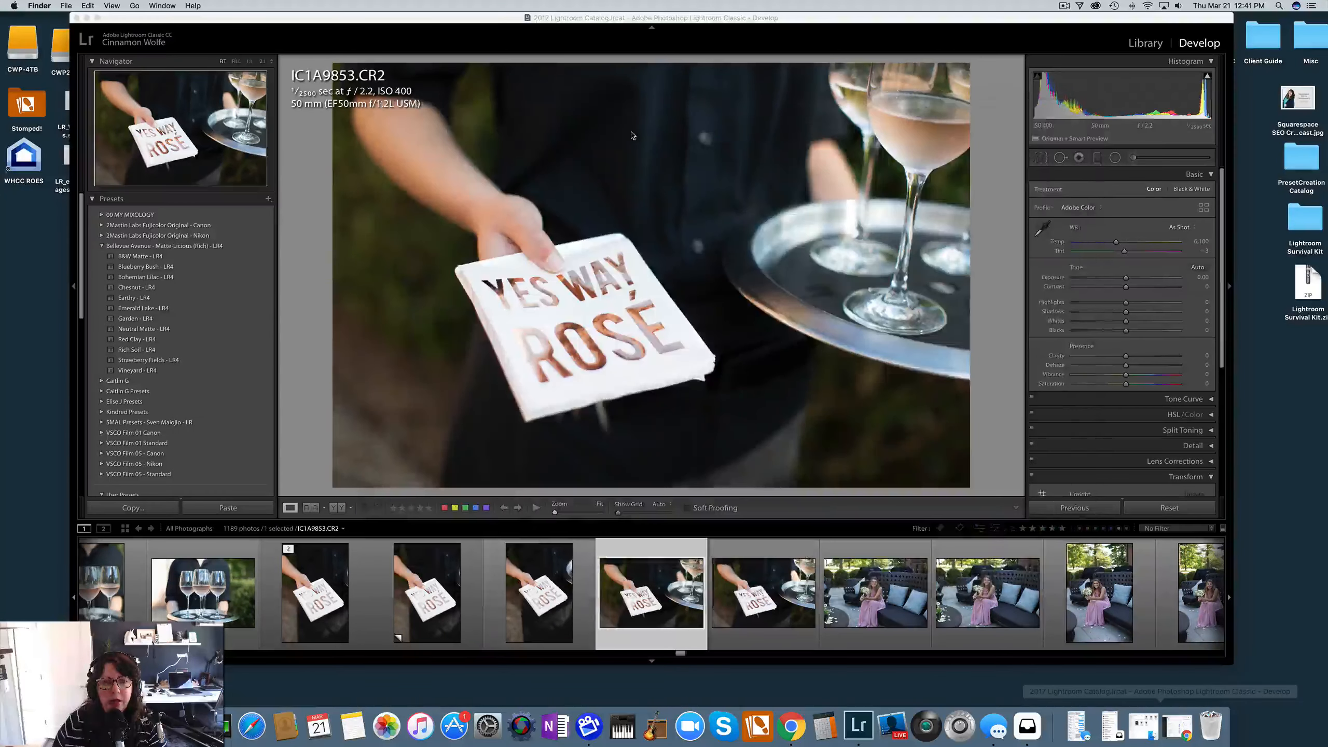
{"action": "left_click", "coordinate": [103, 247]}
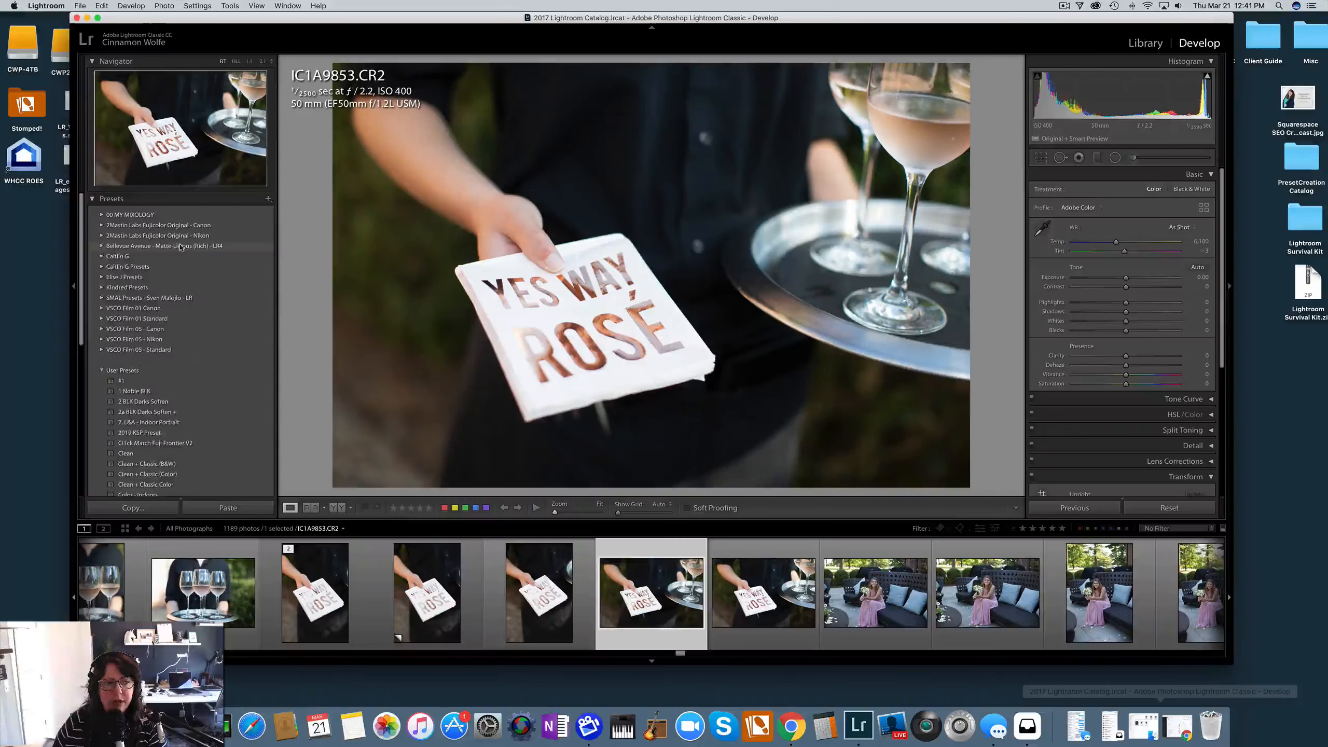
{"action": "scroll", "coordinate": [183, 368], "scroll_direction": "down", "scroll_amount": 10}
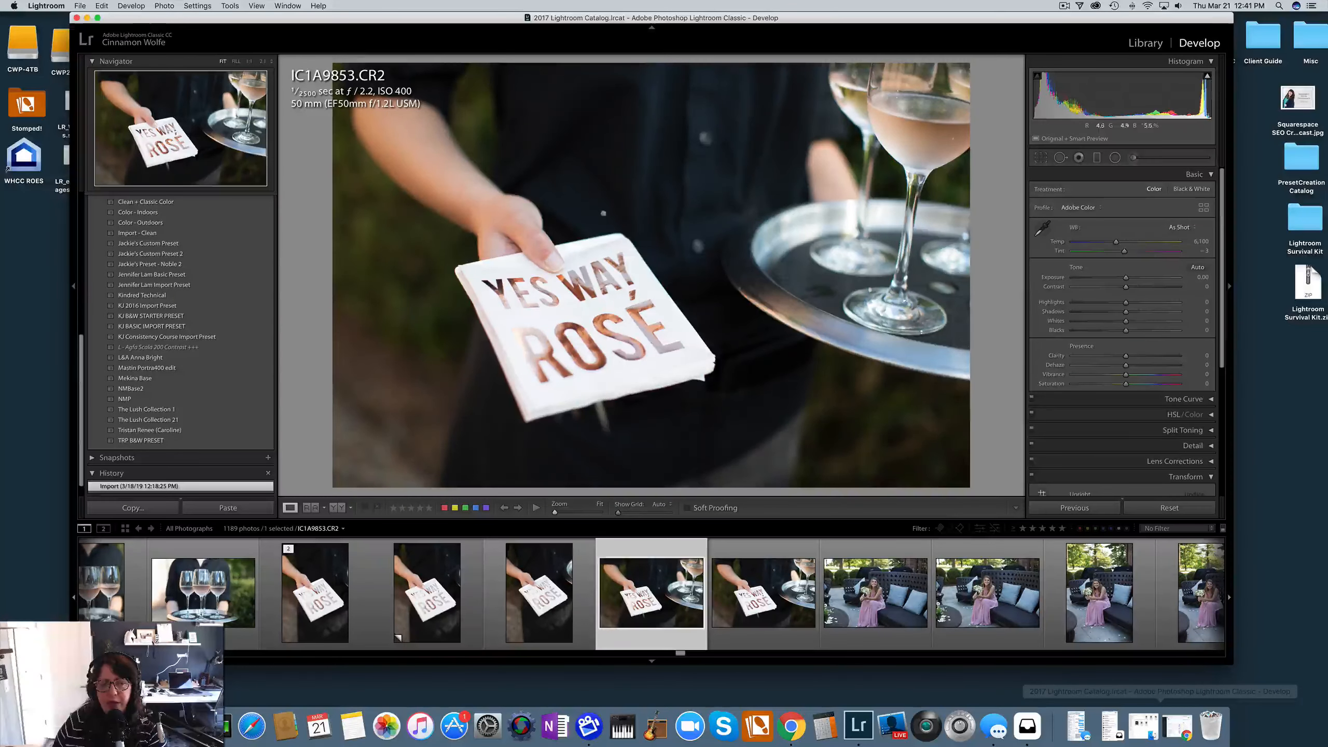
Set Highlights to -50, Shadows +11, Whites +12, Blacks -15, Clarity +7, Dehaze +6, Vibrance -5 and Saturation -9 on the napkin photo.
{"action": "left_click_drag", "start_coordinate": [1126, 278], "coordinate": [1123, 378]}
{"action": "left_click_drag", "start_coordinate": [1125, 384], "coordinate": [1121, 389]}
Collapse the Transform settings and enable lens profile corrections for the napkin photo.
{"action": "scroll", "coordinate": [1150, 376], "scroll_direction": "down", "scroll_amount": 4}
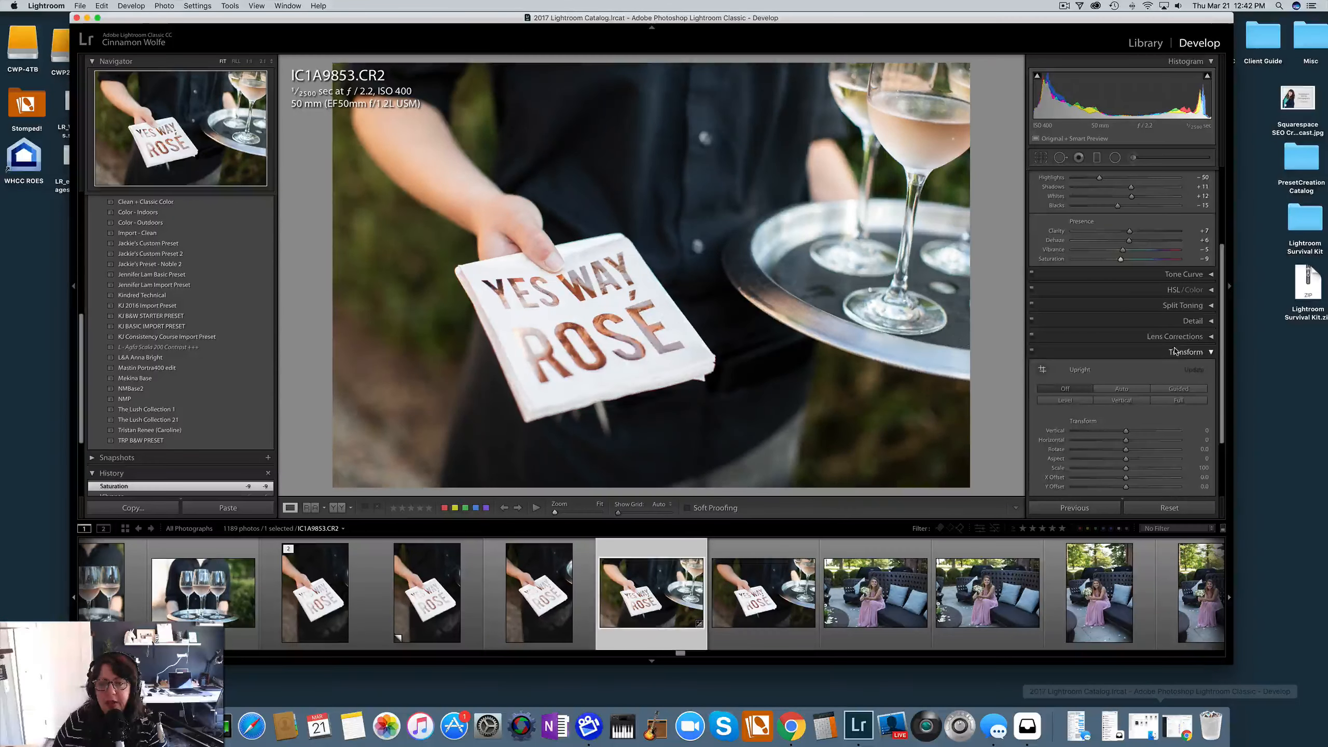
{"action": "left_click", "coordinate": [1176, 352]}
{"action": "left_click", "coordinate": [1166, 440]}
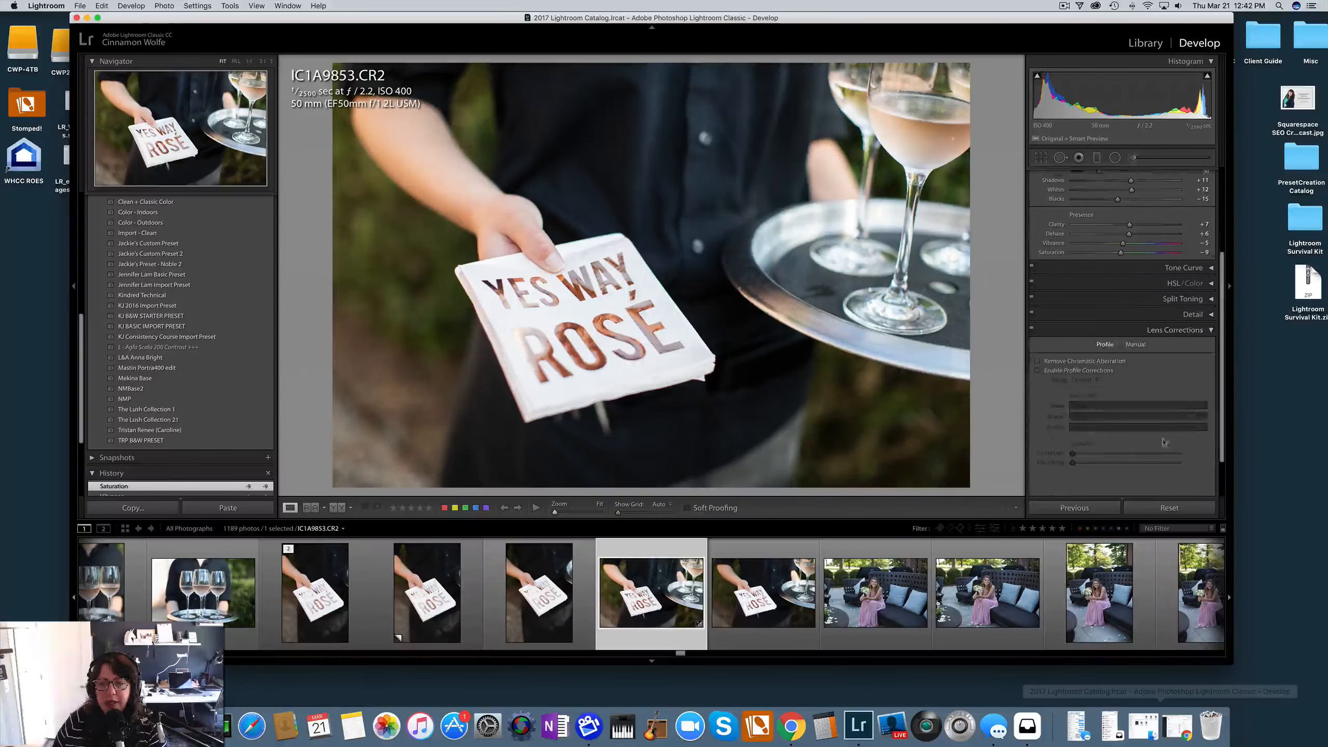
{"action": "left_click", "coordinate": [1039, 366]}
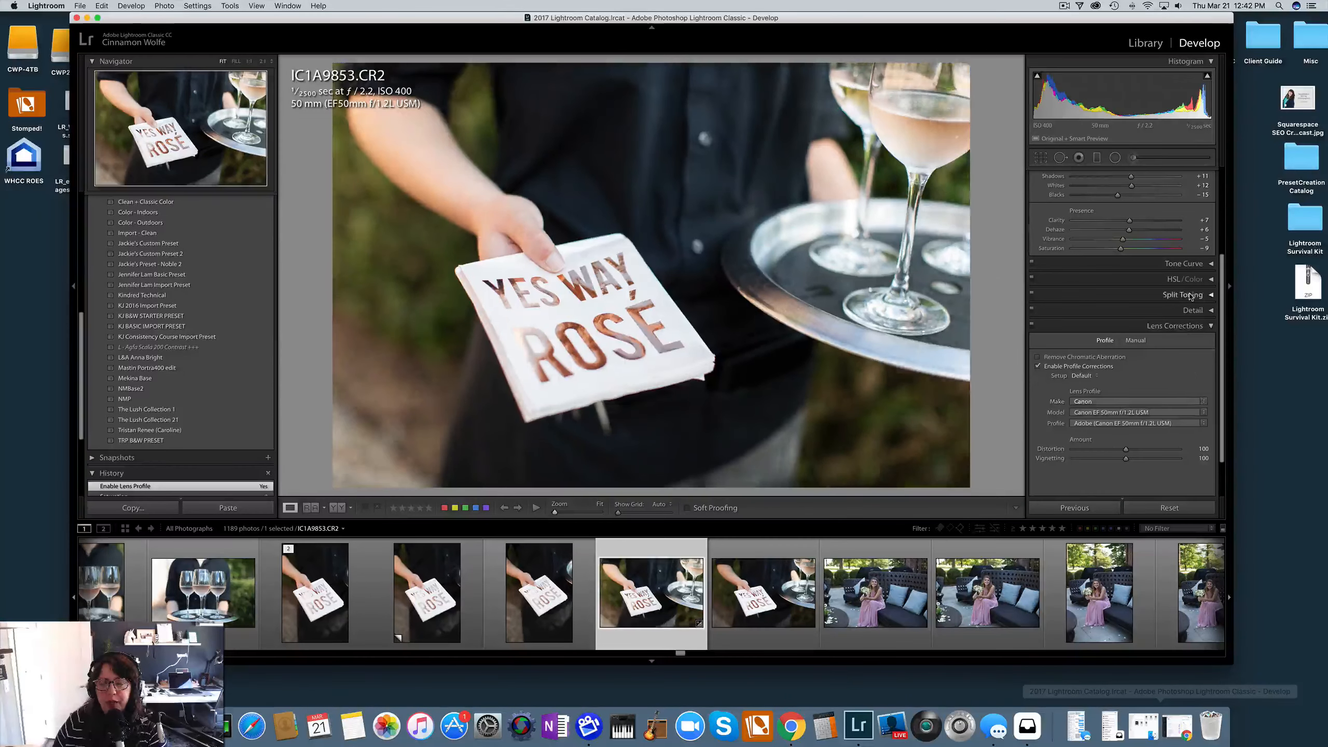
Set the napkin photo's Sharpening Amount to 65.
{"action": "left_click", "coordinate": [1192, 309]}
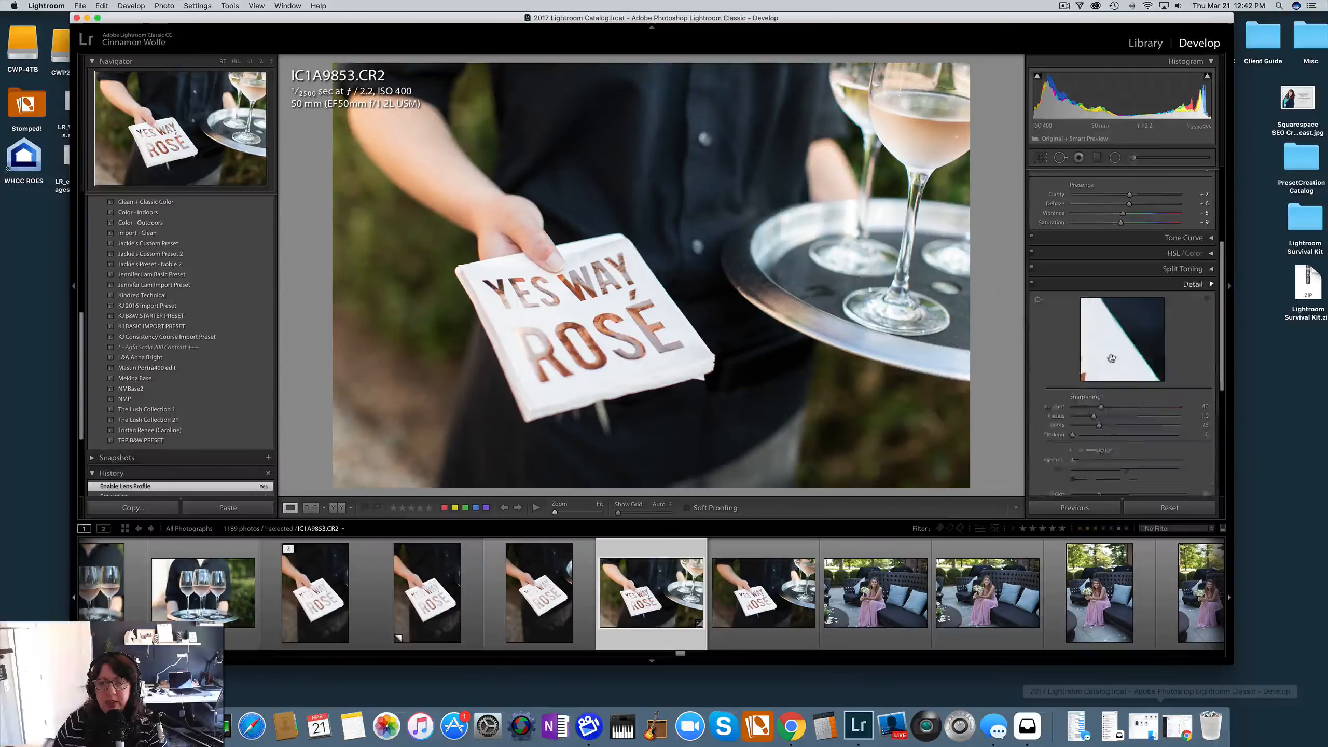
{"action": "left_click_drag", "start_coordinate": [1101, 382], "coordinate": [1119, 388]}
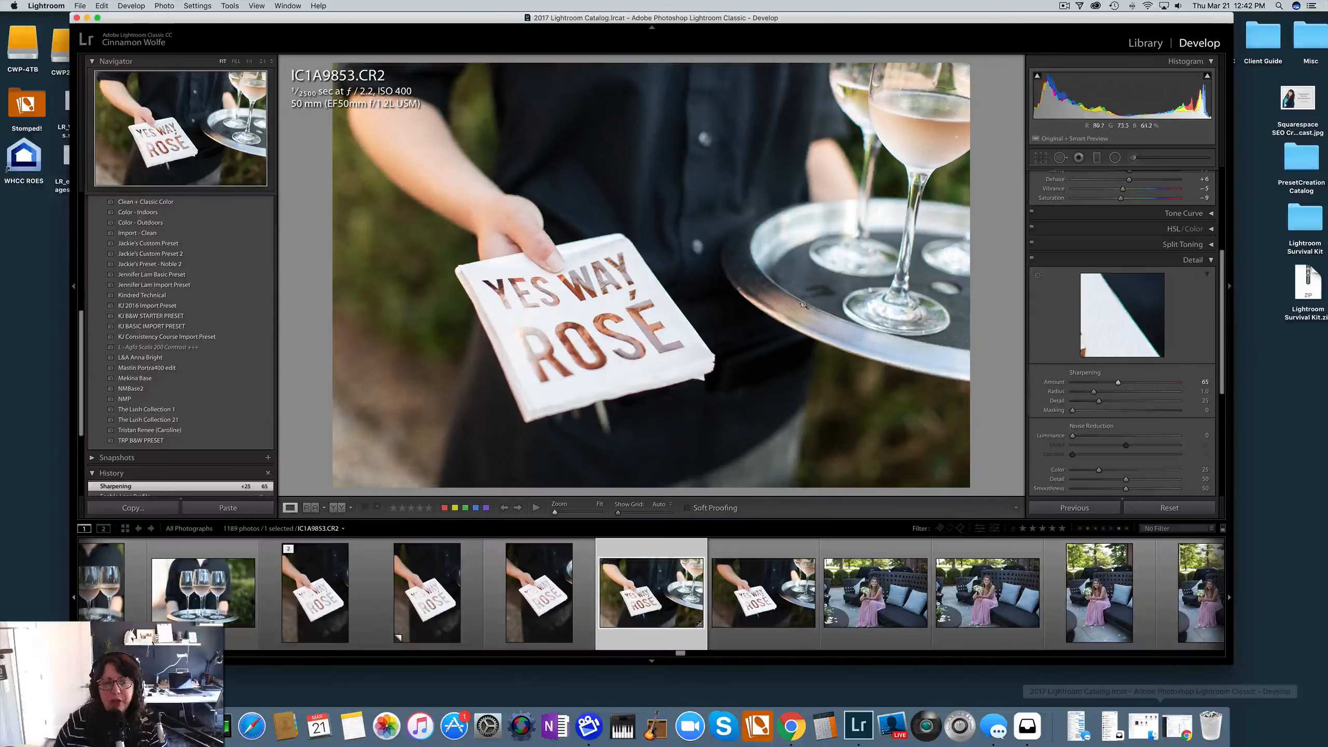
Create a Develop preset from the edited napkin photo's settings, keeping the name Untitled Preset and the User Presets group.
{"action": "scroll", "coordinate": [1129, 473], "scroll_direction": "up", "scroll_amount": 5}
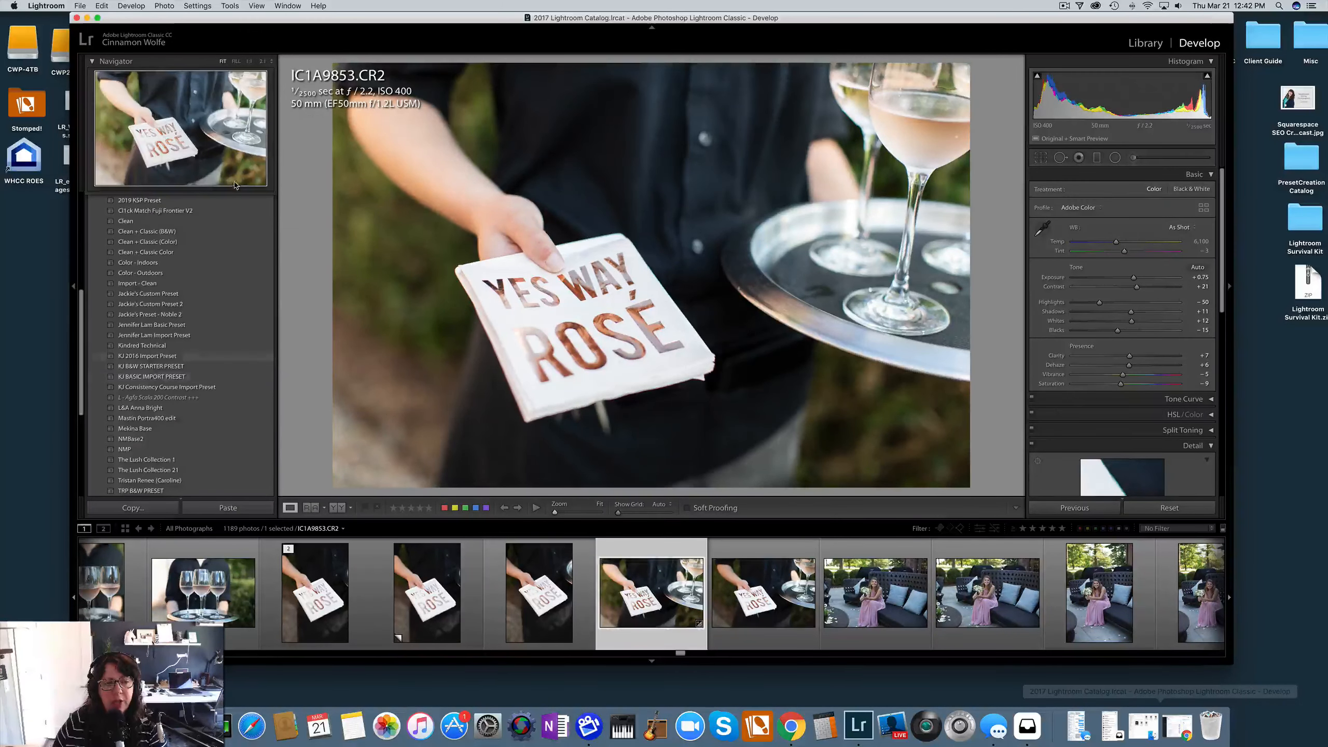
{"action": "scroll", "coordinate": [189, 363], "scroll_direction": "up", "scroll_amount": 10}
{"action": "left_click", "coordinate": [269, 200]}
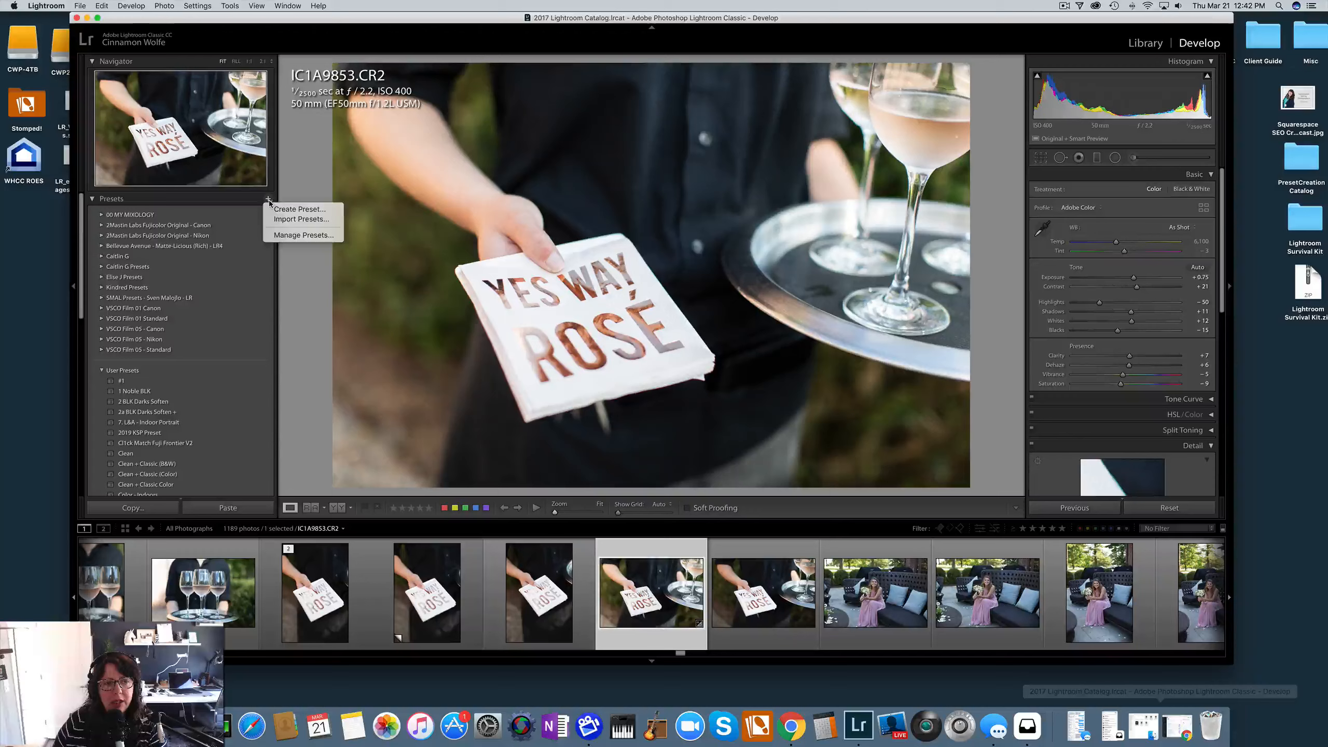
{"action": "left_click", "coordinate": [299, 209]}
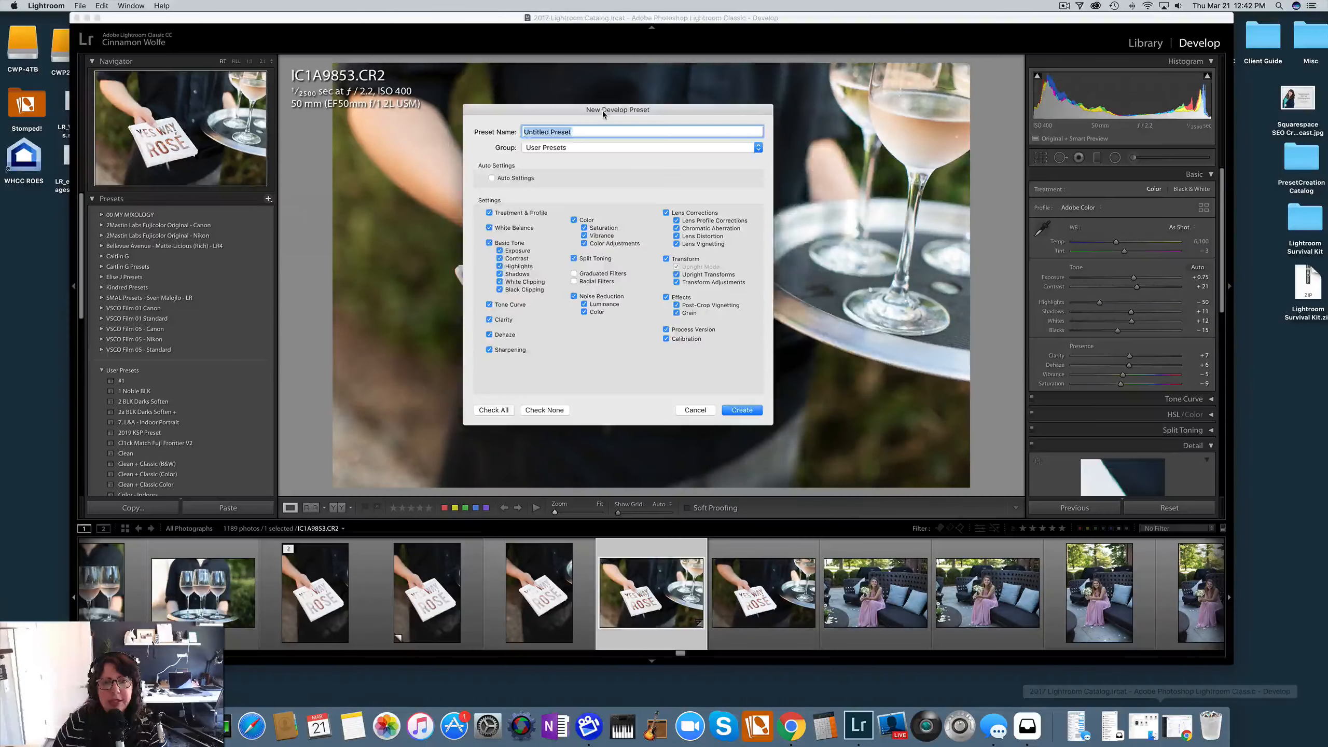
{"action": "left_click_drag", "start_coordinate": [602, 110], "coordinate": [643, 128]}
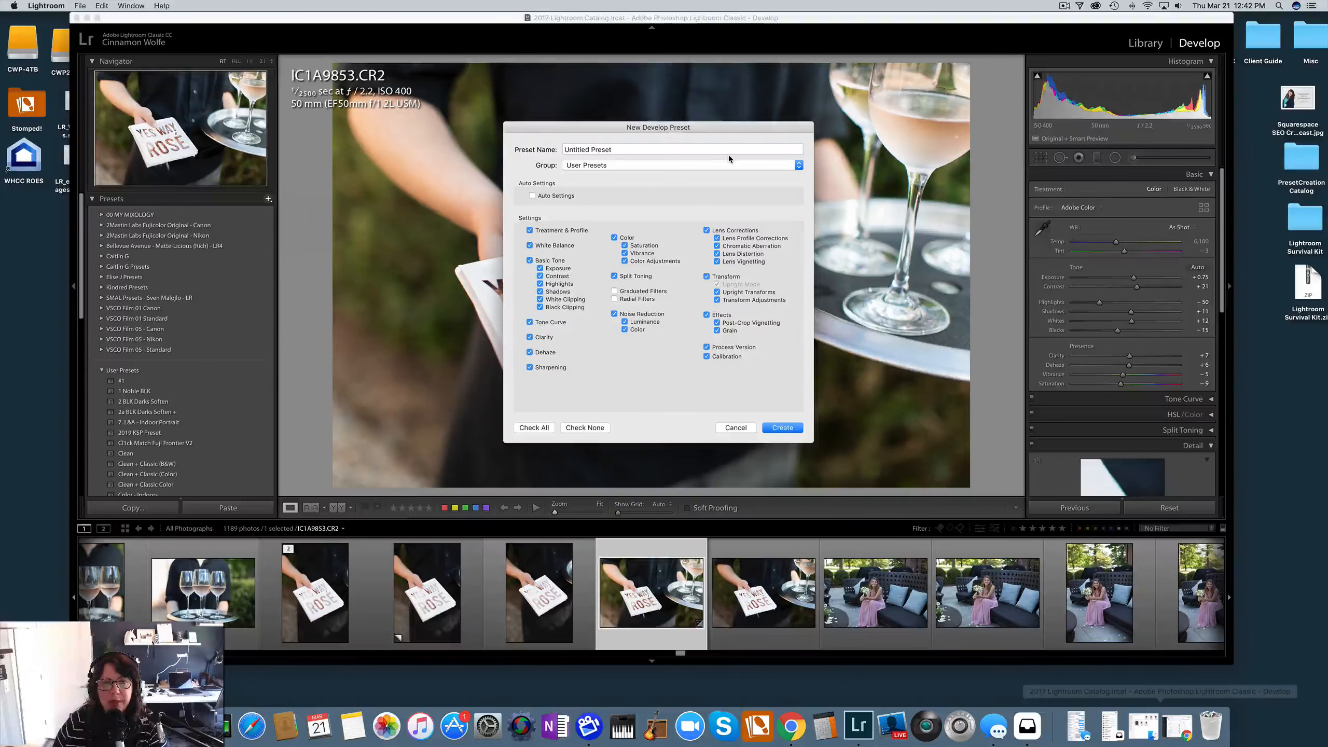
{"action": "left_click", "coordinate": [575, 151]}
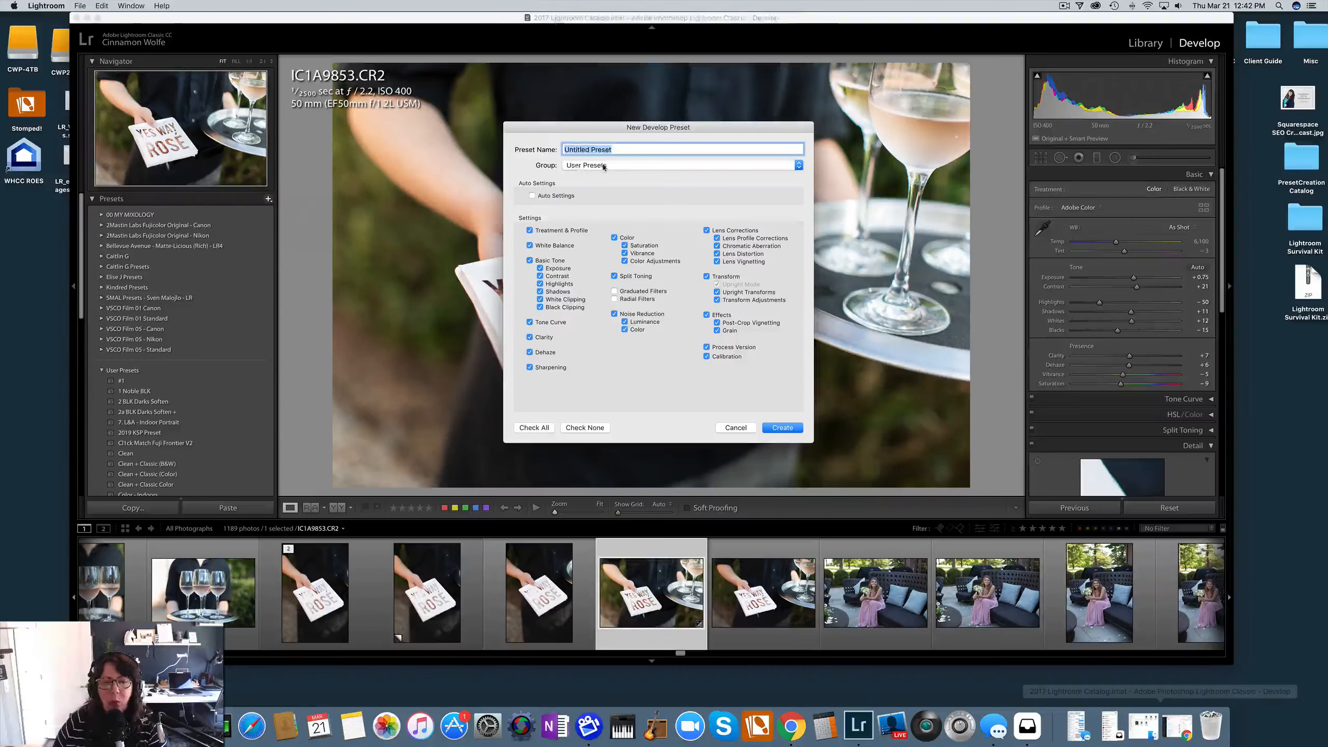
{"action": "left_click", "coordinate": [575, 165]}
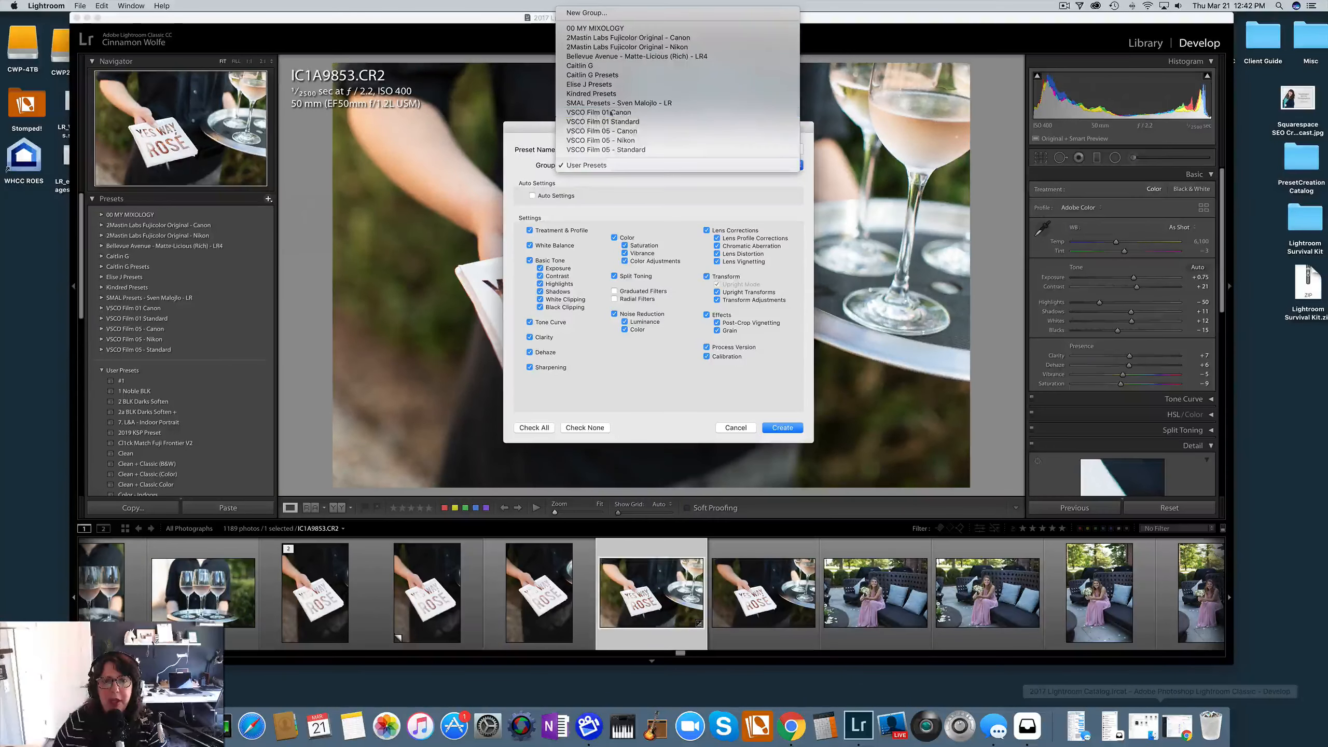
{"action": "left_click", "coordinate": [572, 165]}
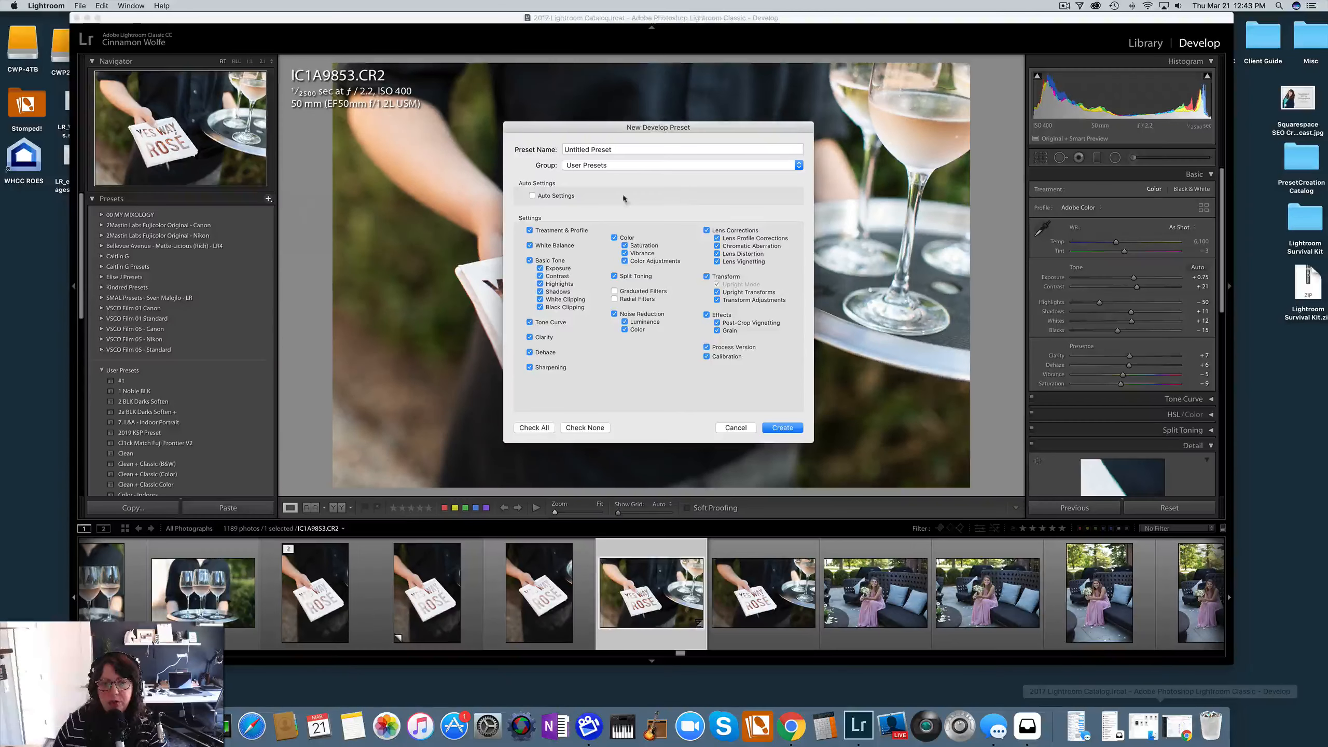
{"action": "left_click", "coordinate": [794, 428]}
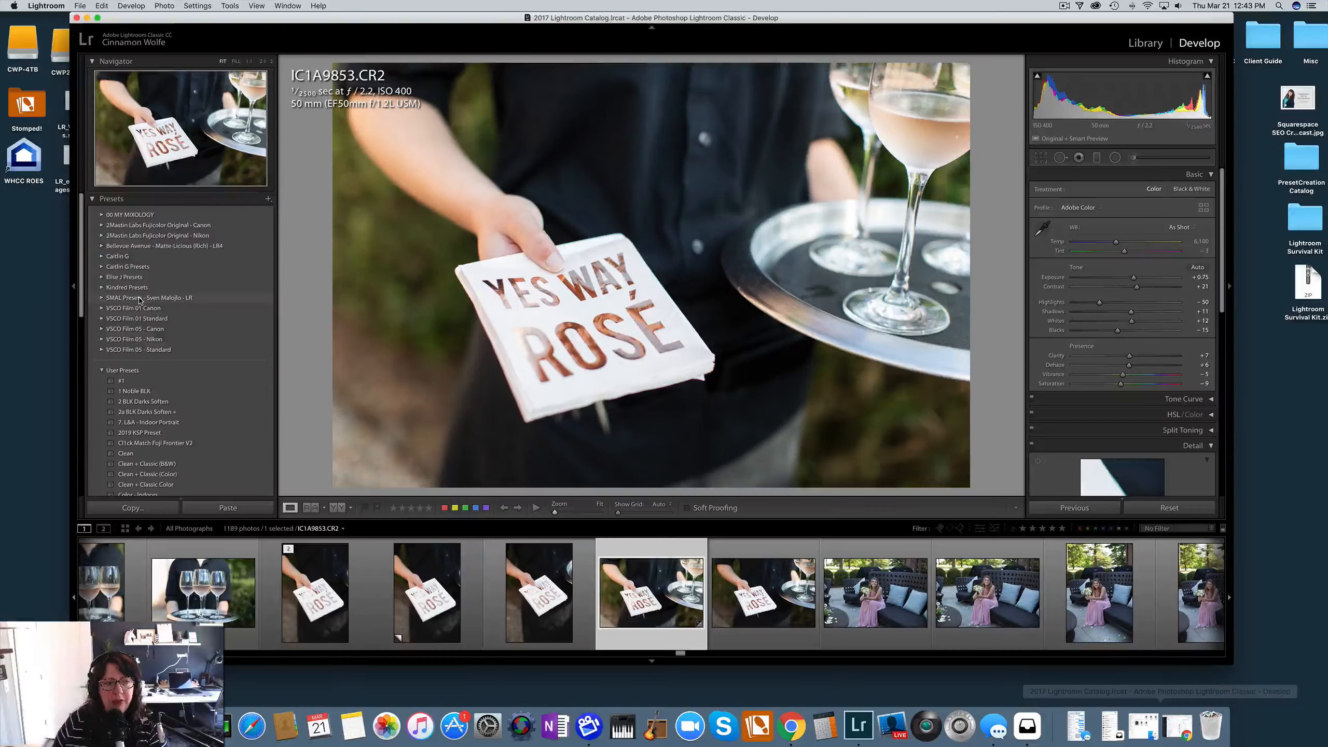
Apply Untitled Preset from the User Presets group to the next napkin photo, IC1A9854.CR2.
{"action": "scroll", "coordinate": [140, 300], "scroll_direction": "down", "scroll_amount": 10}
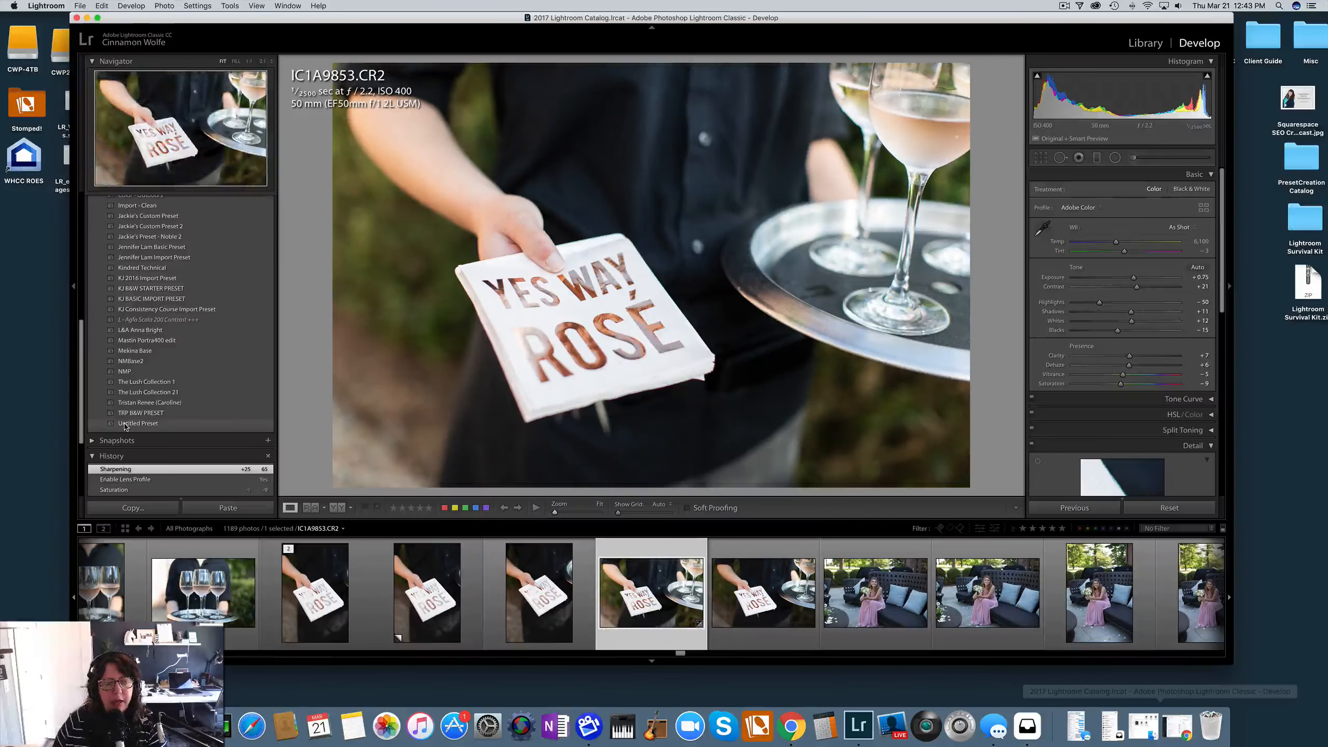
{"action": "scroll", "coordinate": [126, 264], "scroll_direction": "up", "scroll_amount": 3}
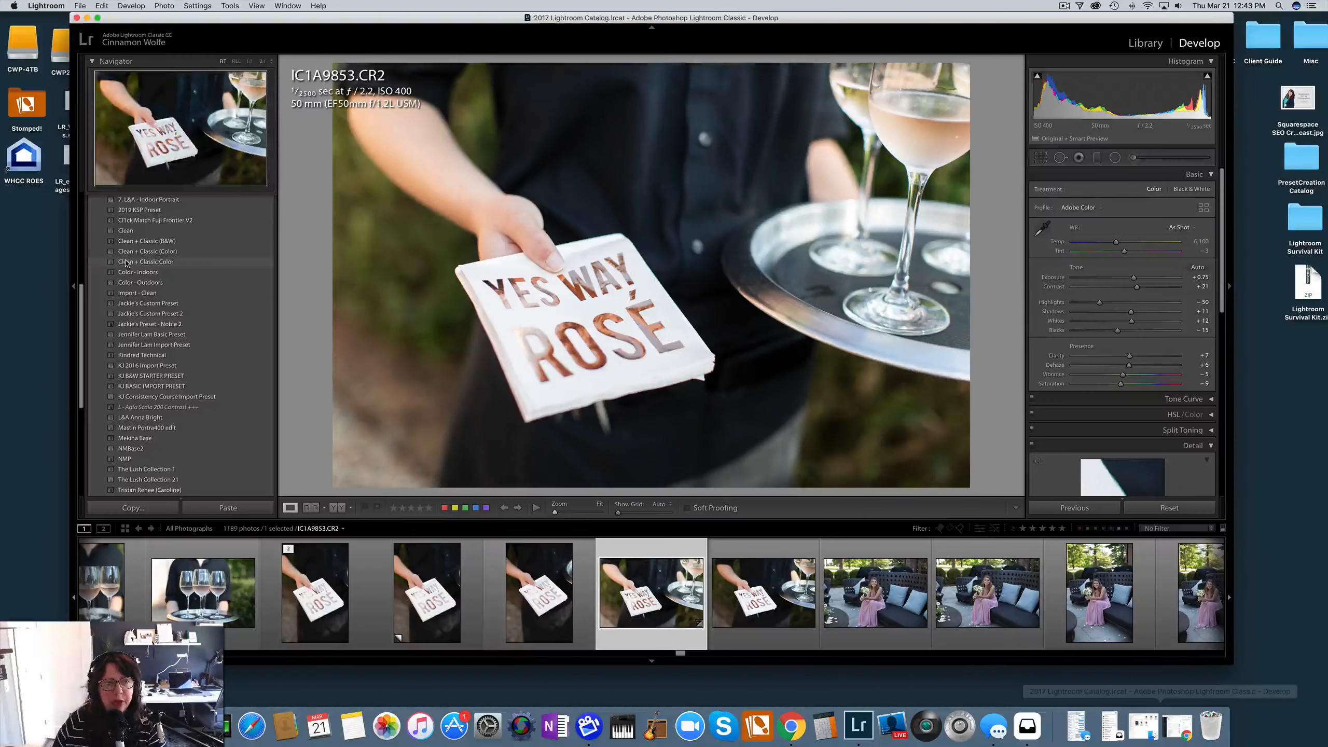
{"action": "left_click", "coordinate": [779, 625]}
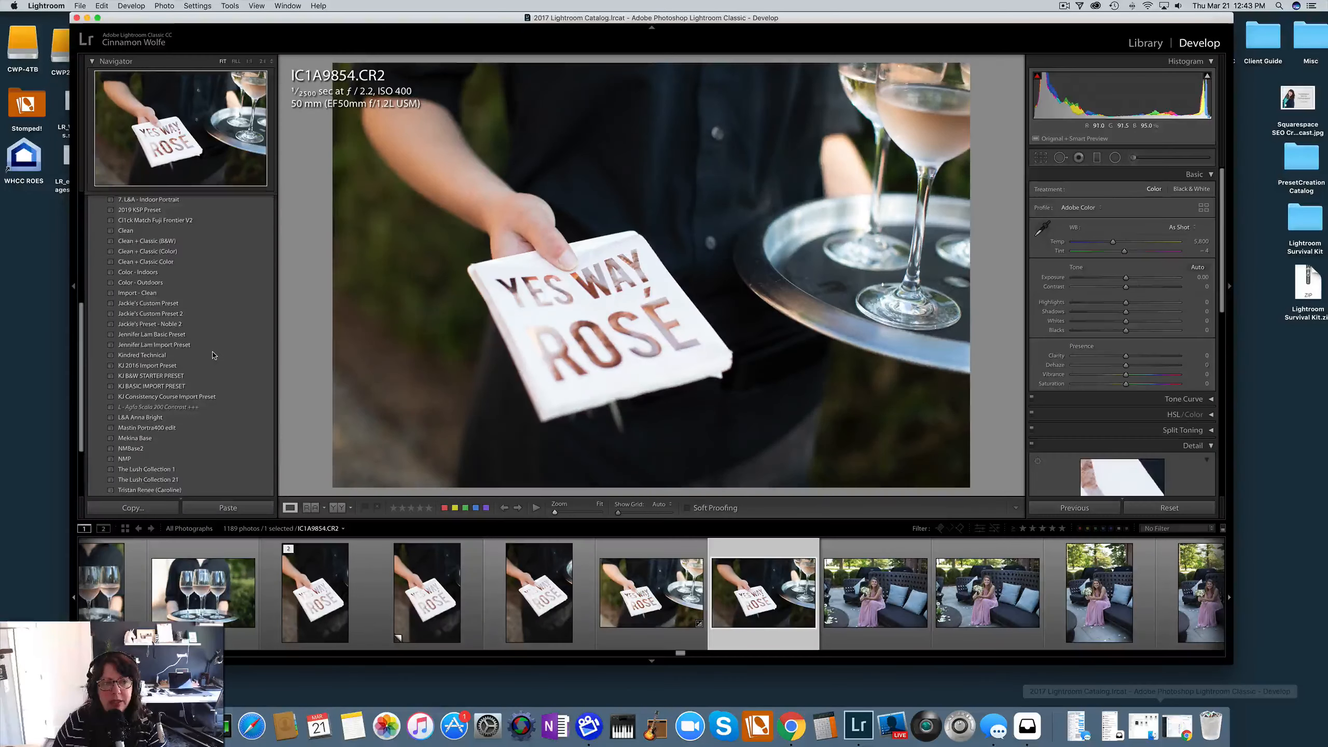
{"action": "scroll", "coordinate": [212, 356], "scroll_direction": "down", "scroll_amount": 3}
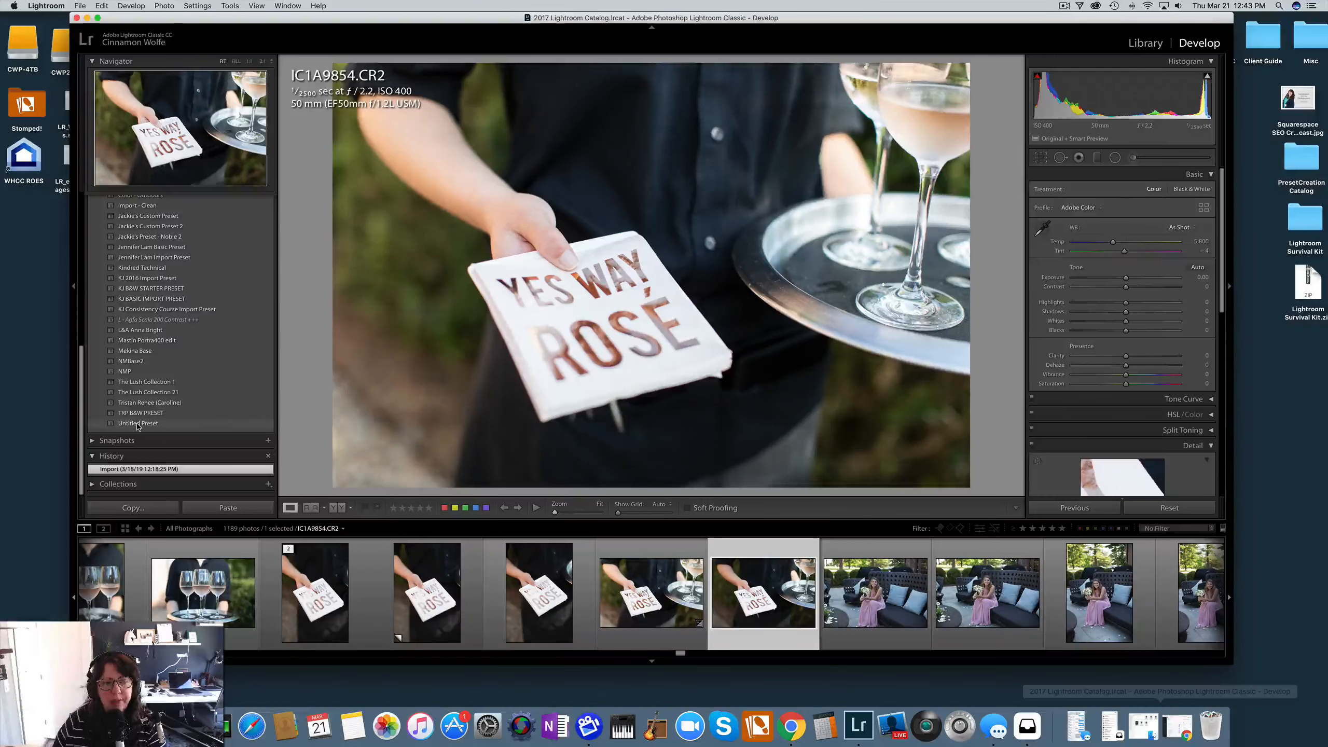
{"action": "left_click", "coordinate": [137, 424]}
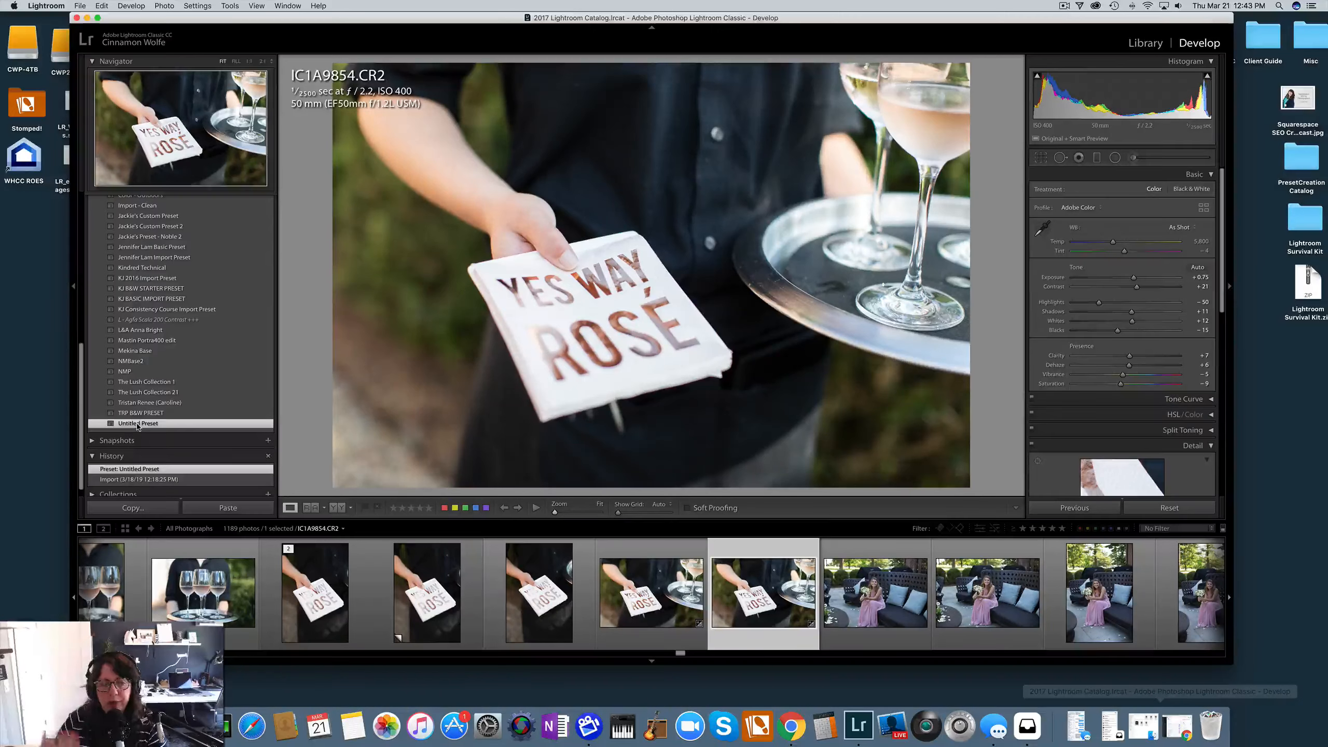